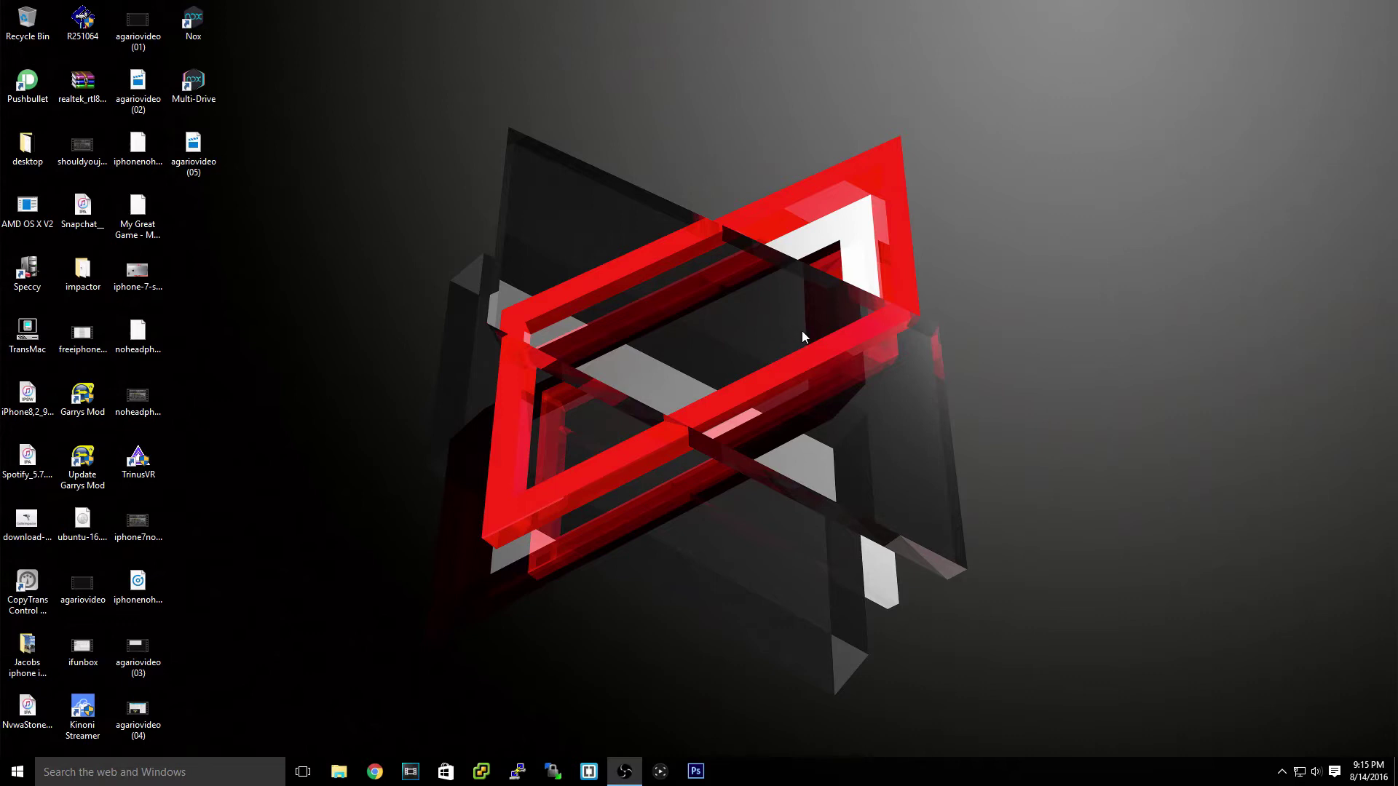
Launch Nox App Player from the desktop and open its system settings once the emulator has loaded
double_click(194, 26)
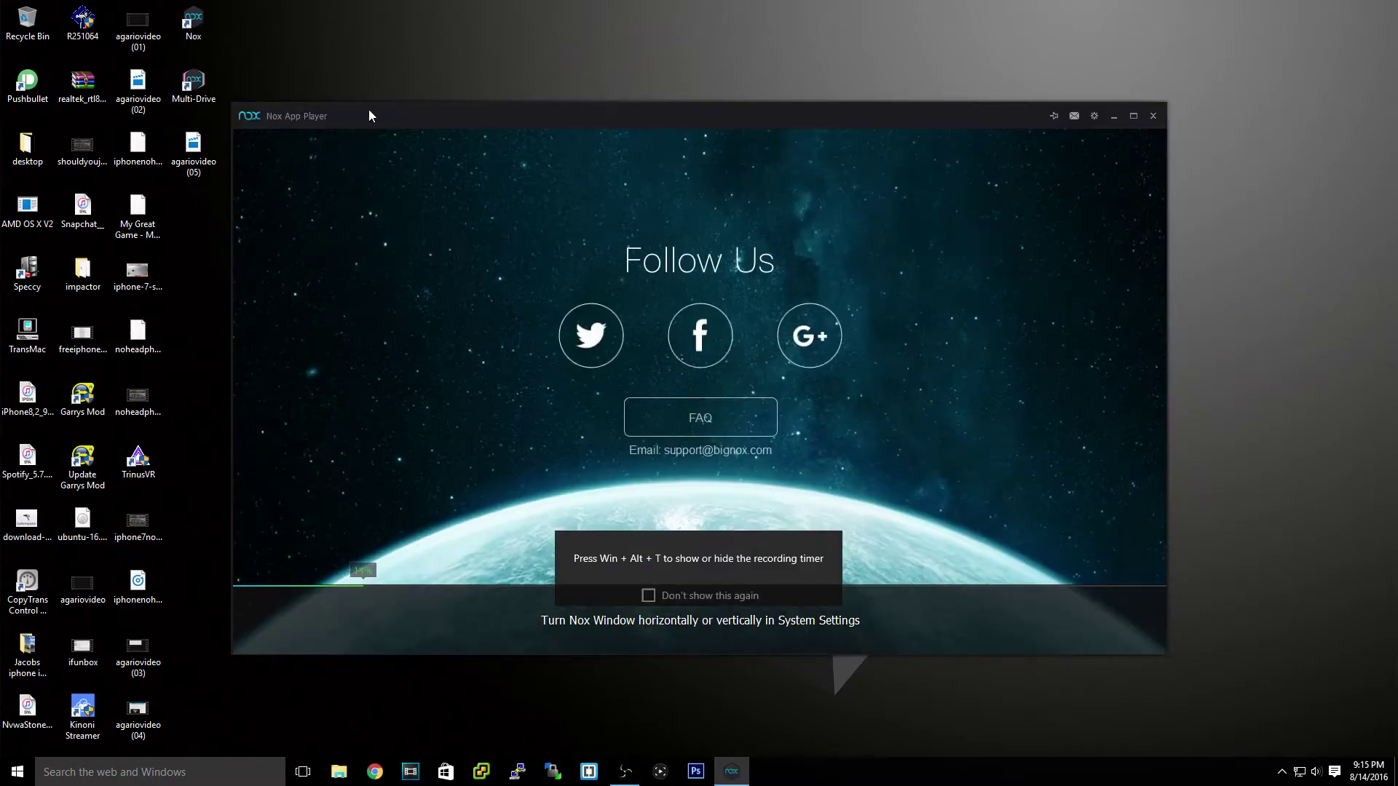
click(834, 540)
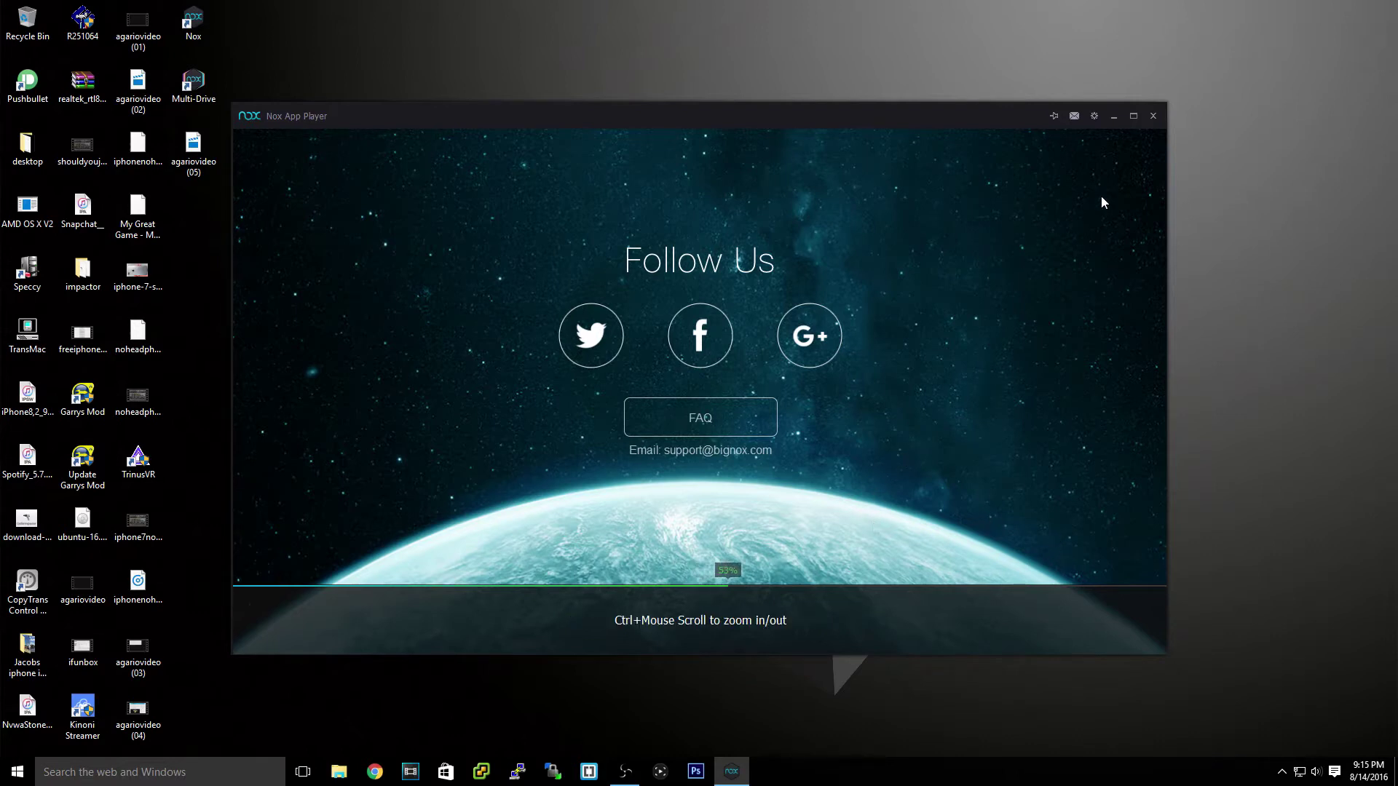
click(1093, 115)
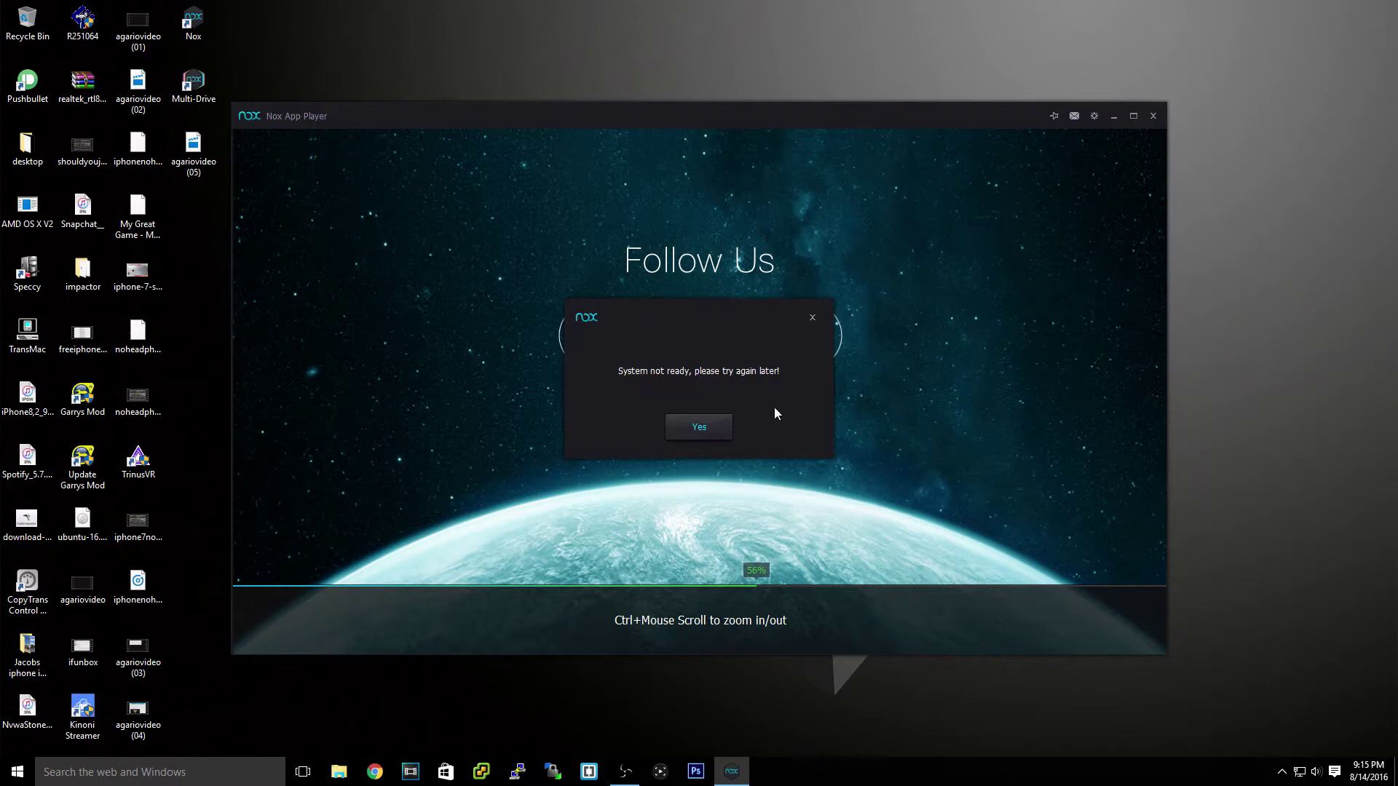
key(Return)
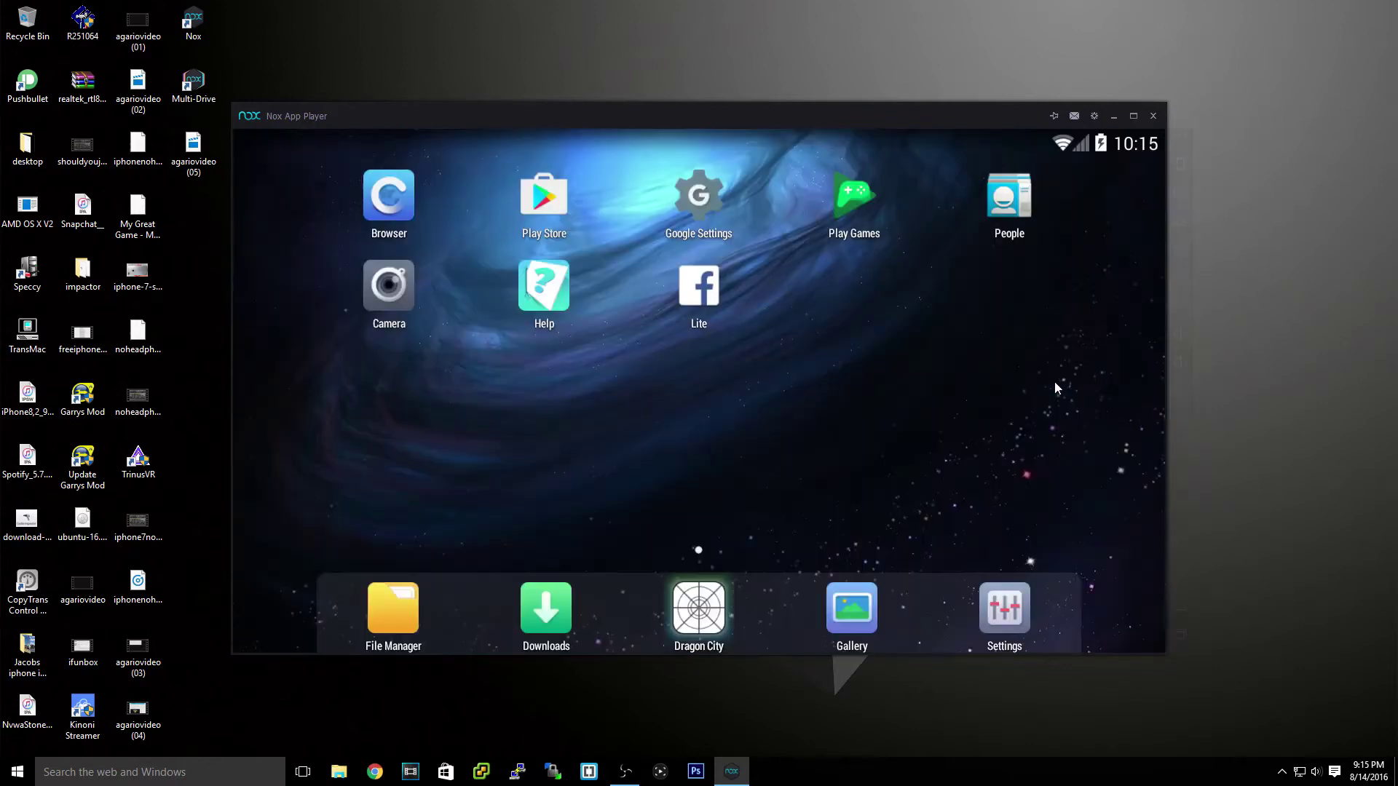
click(1094, 117)
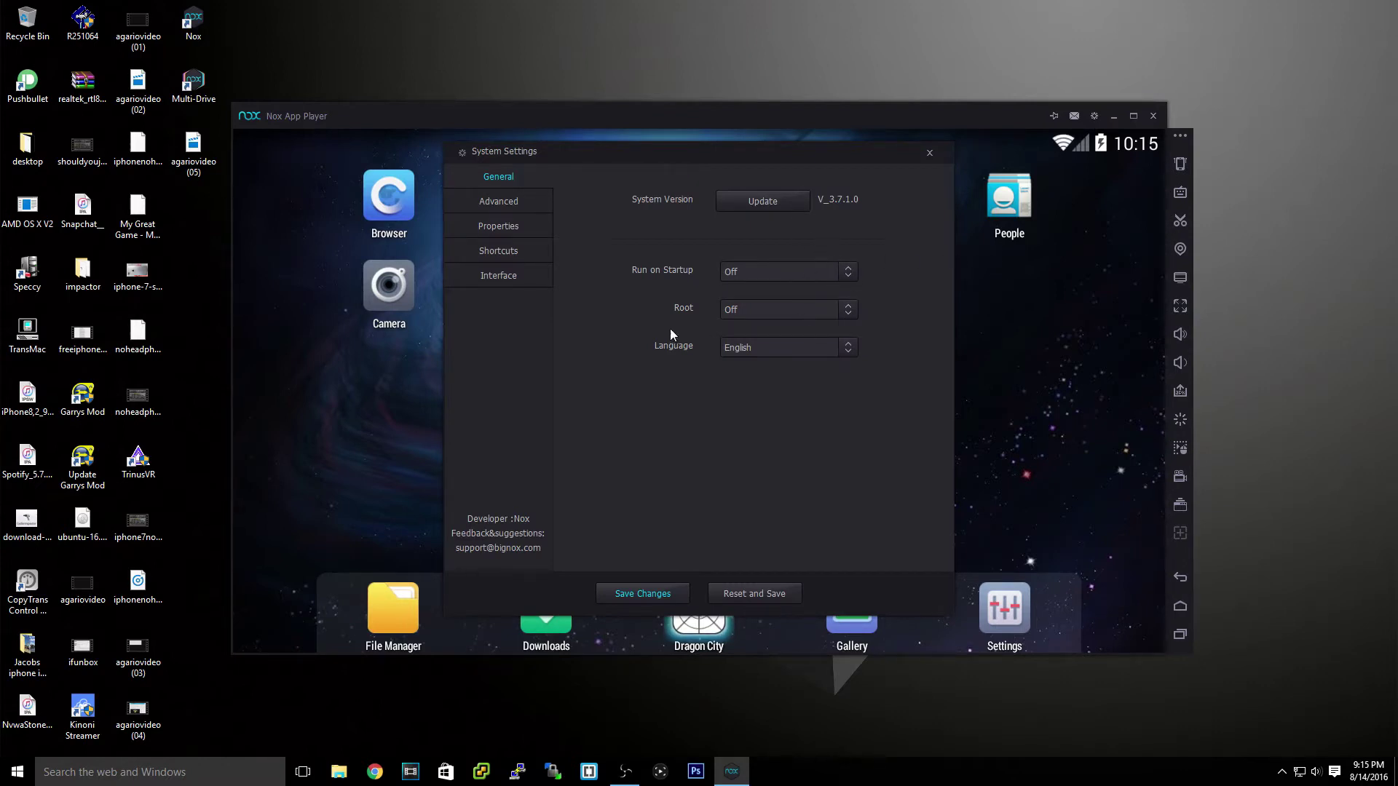
Try setting Root to On in the general settings, and return it to Off
click(848, 310)
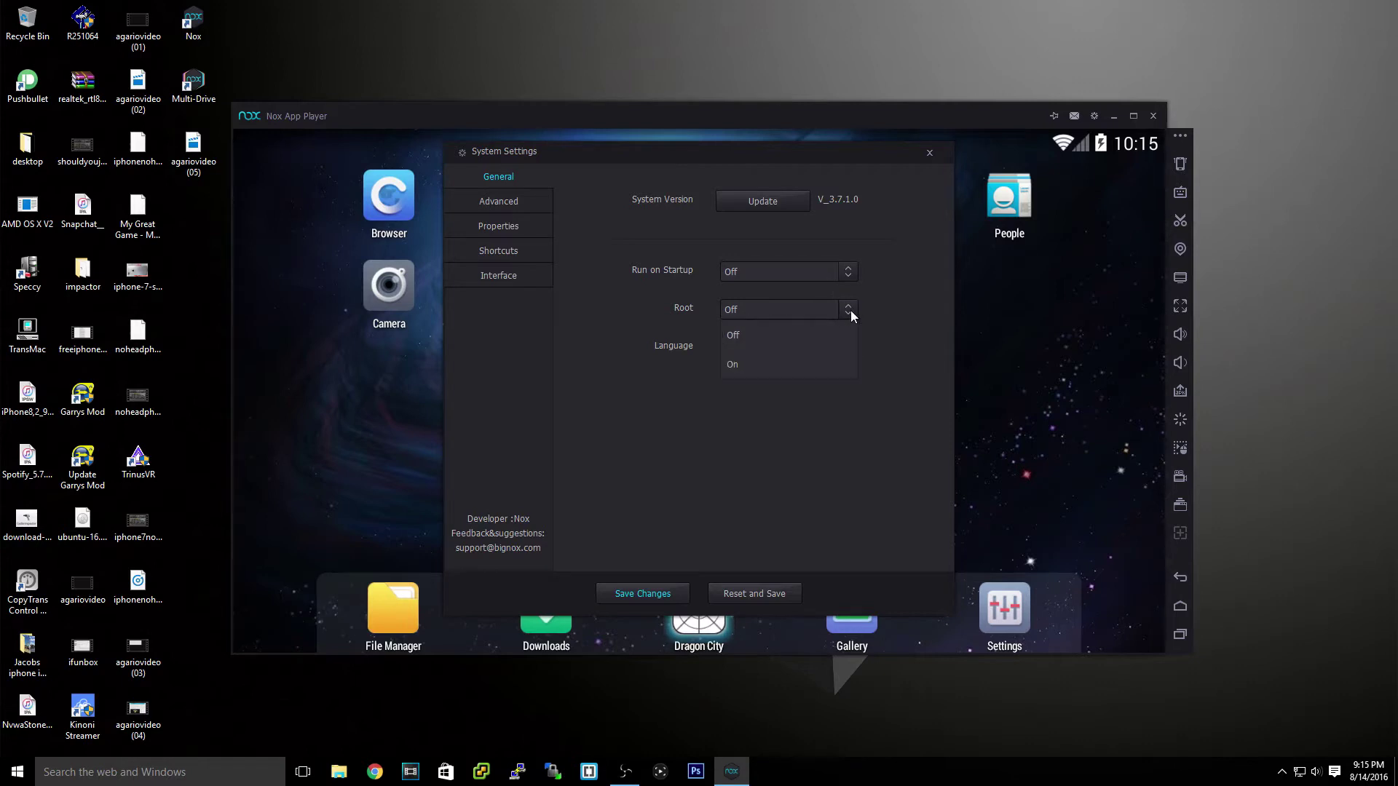
click(772, 368)
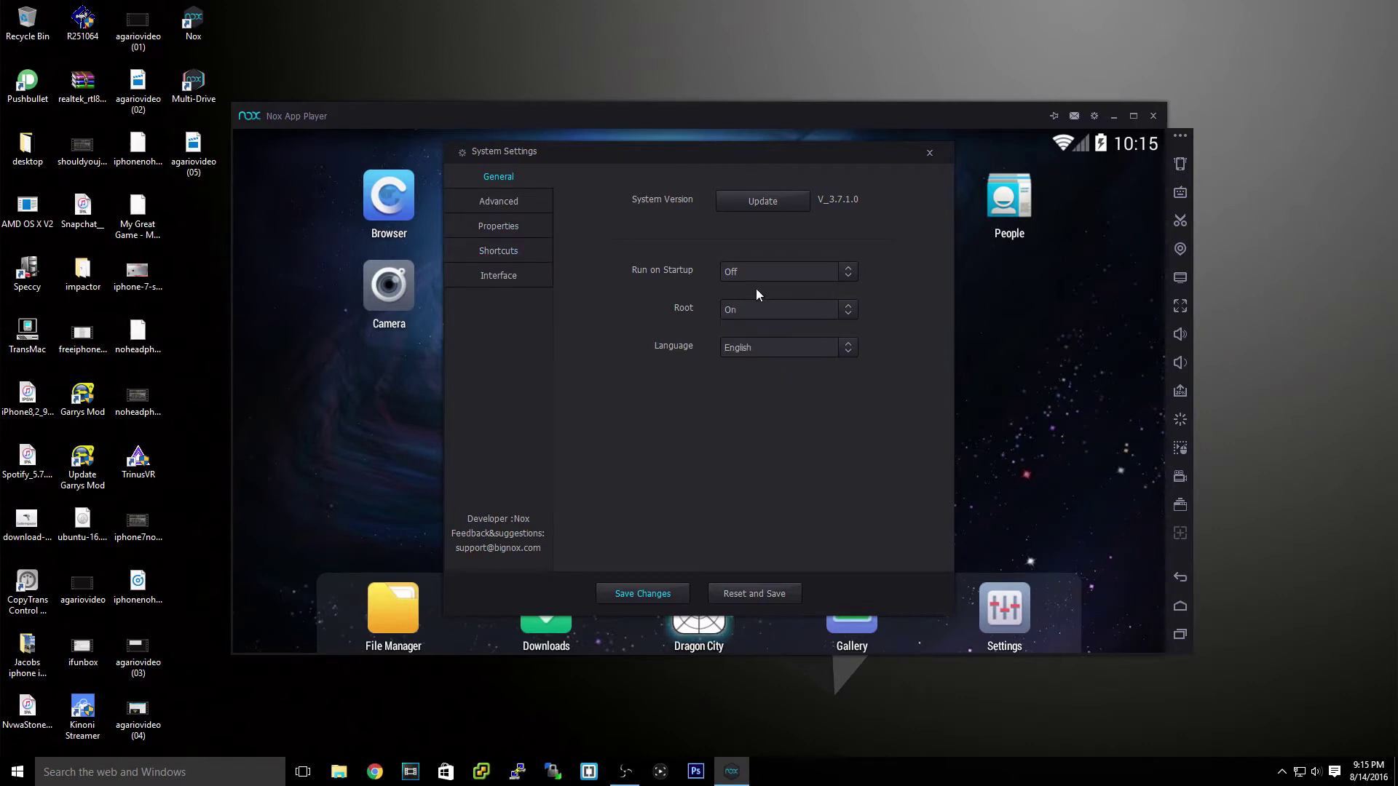
click(803, 308)
click(797, 329)
Try the Middle, High and Customize performance presets in the advanced settings, and return to Low
click(484, 204)
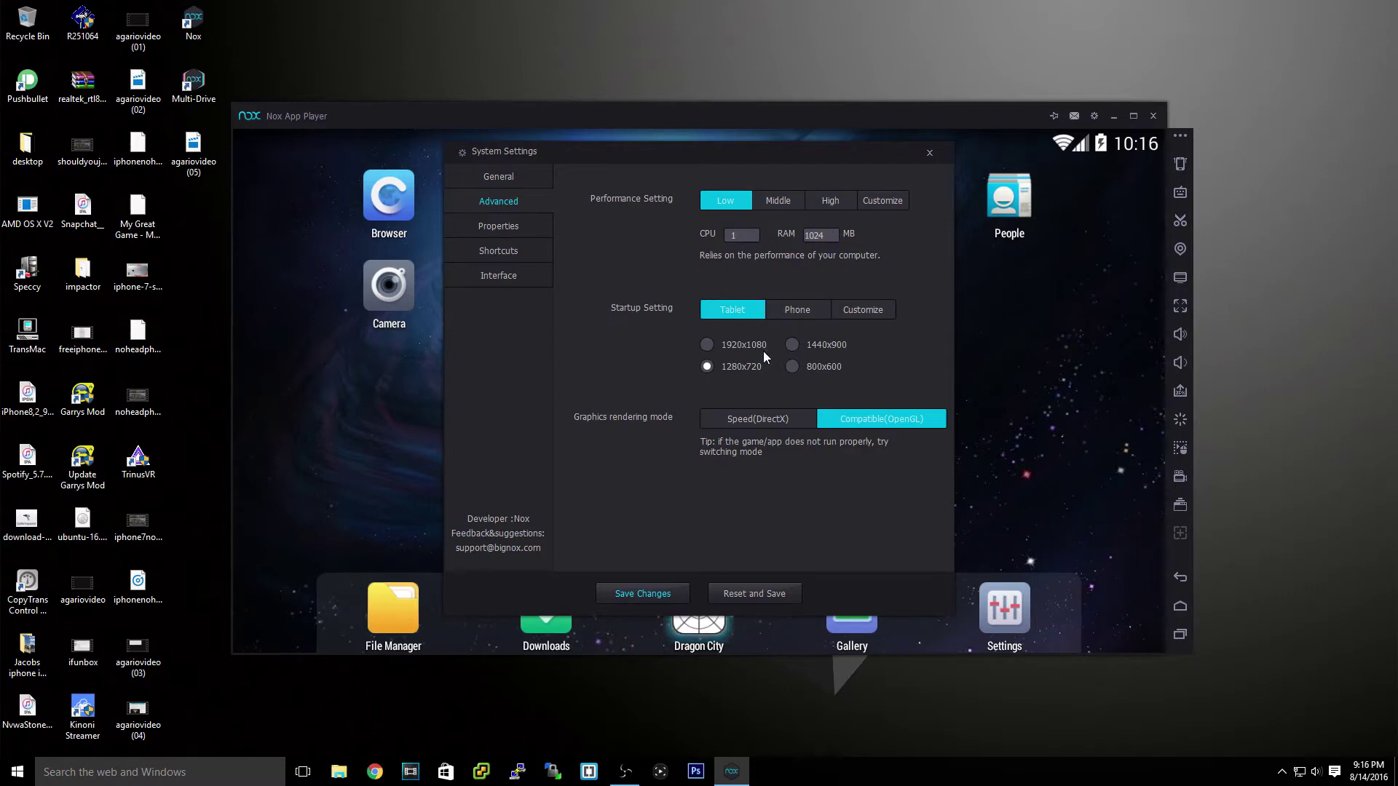
click(777, 201)
click(830, 201)
click(874, 203)
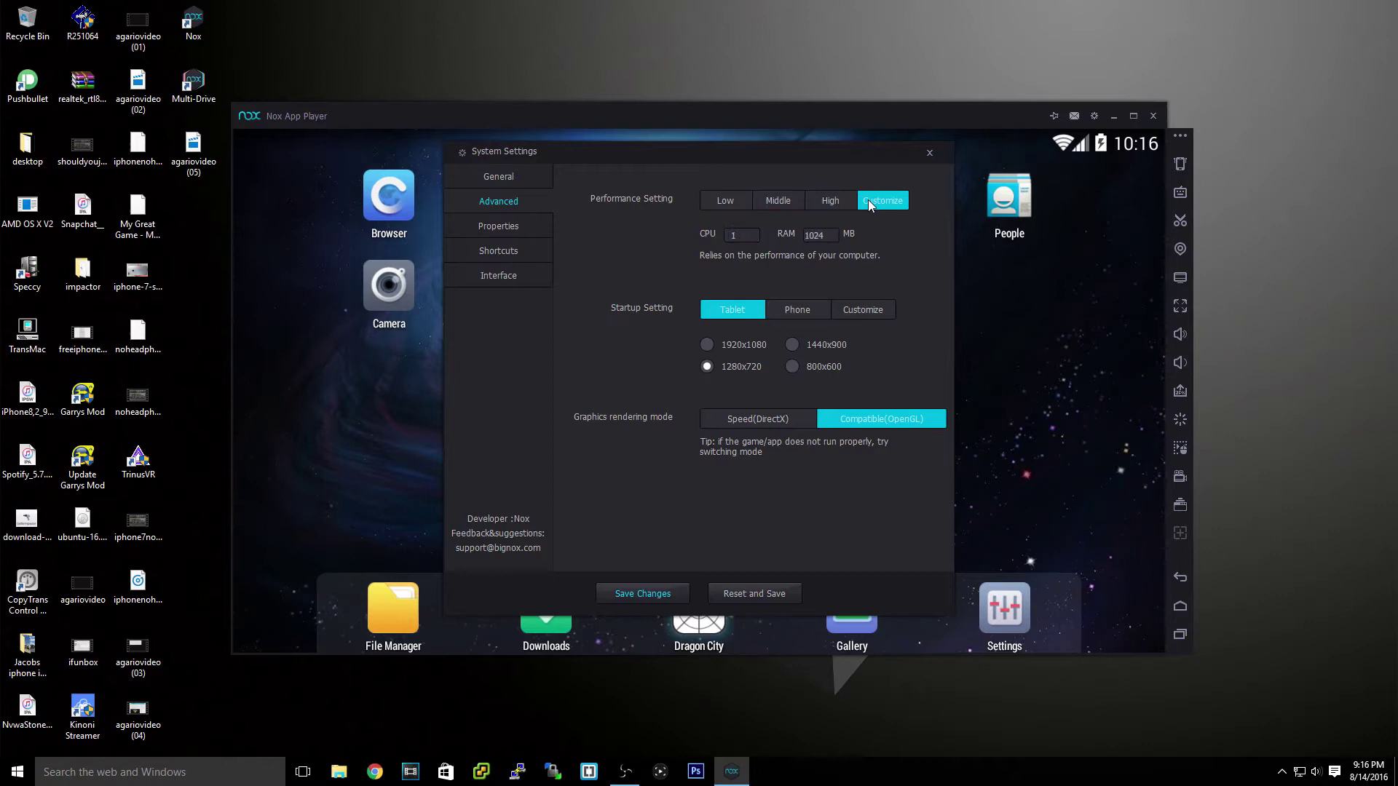
click(834, 202)
click(743, 207)
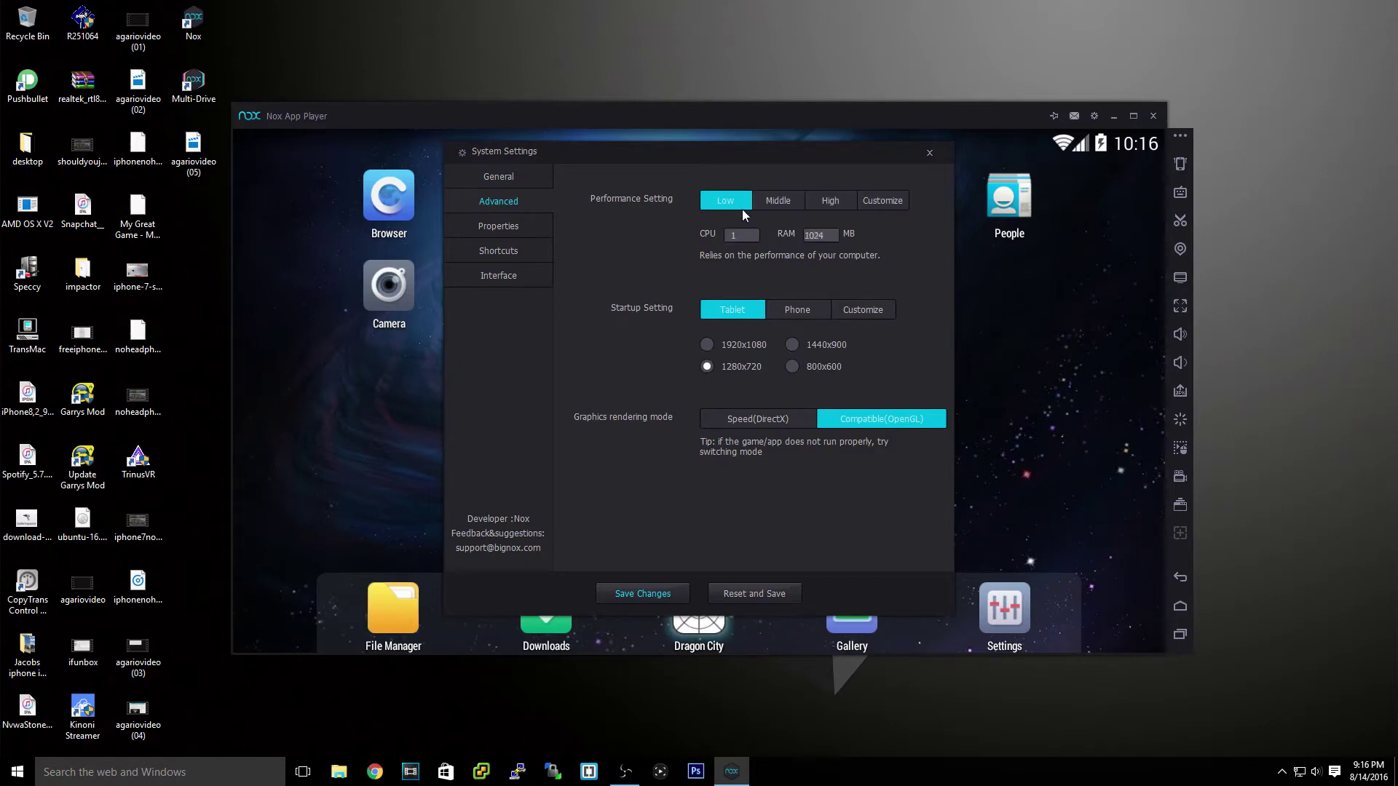
click(861, 207)
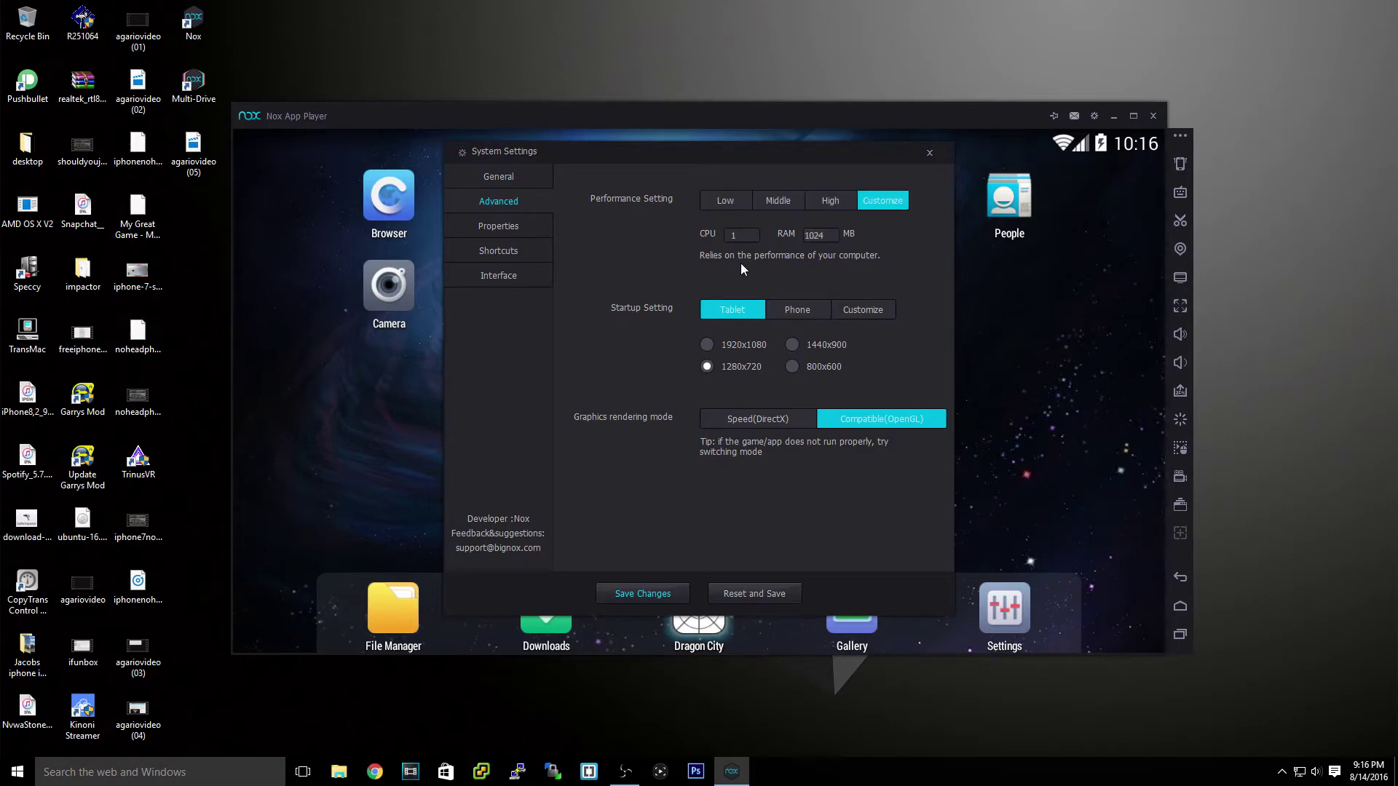
click(746, 201)
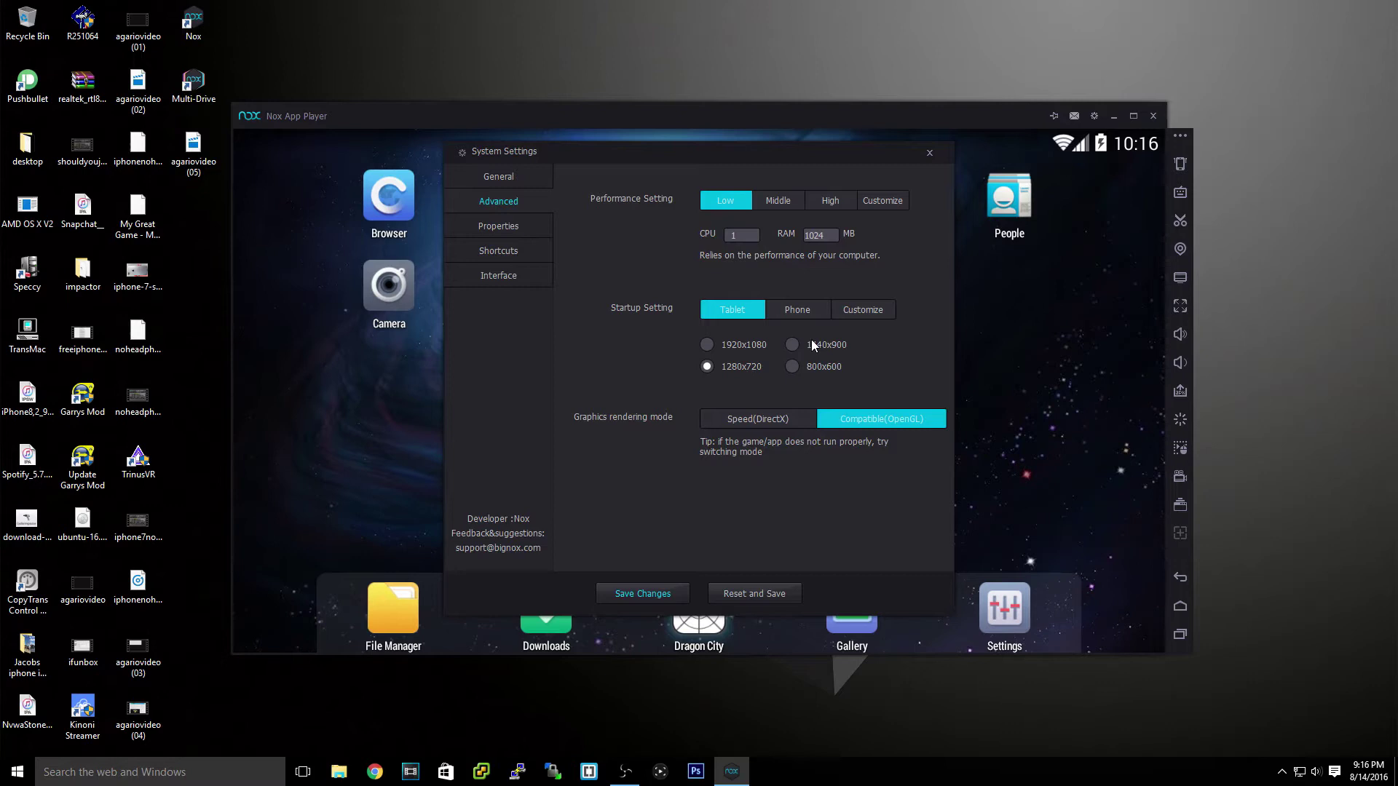
Try the Phone and Customize startup settings, and return to Tablet
click(805, 309)
click(859, 313)
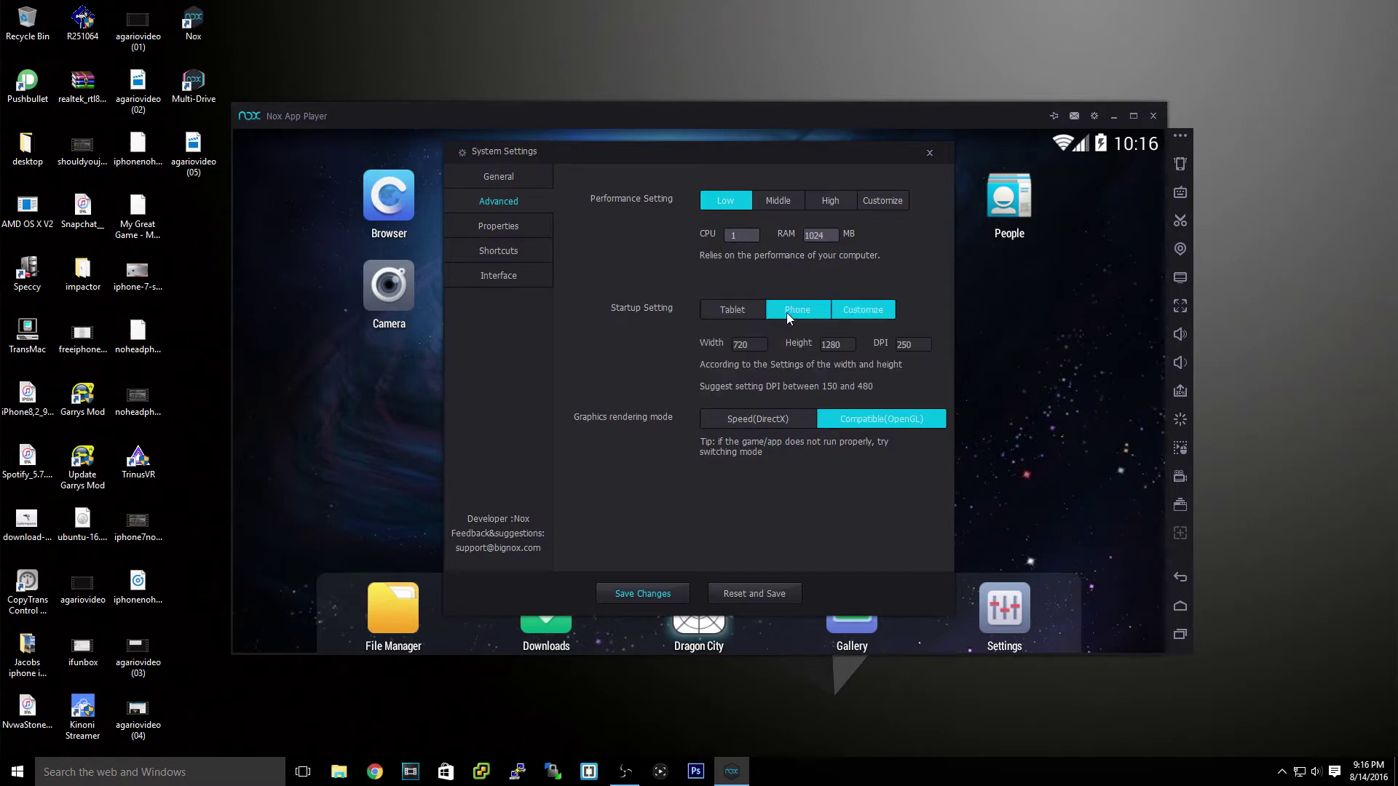
click(749, 310)
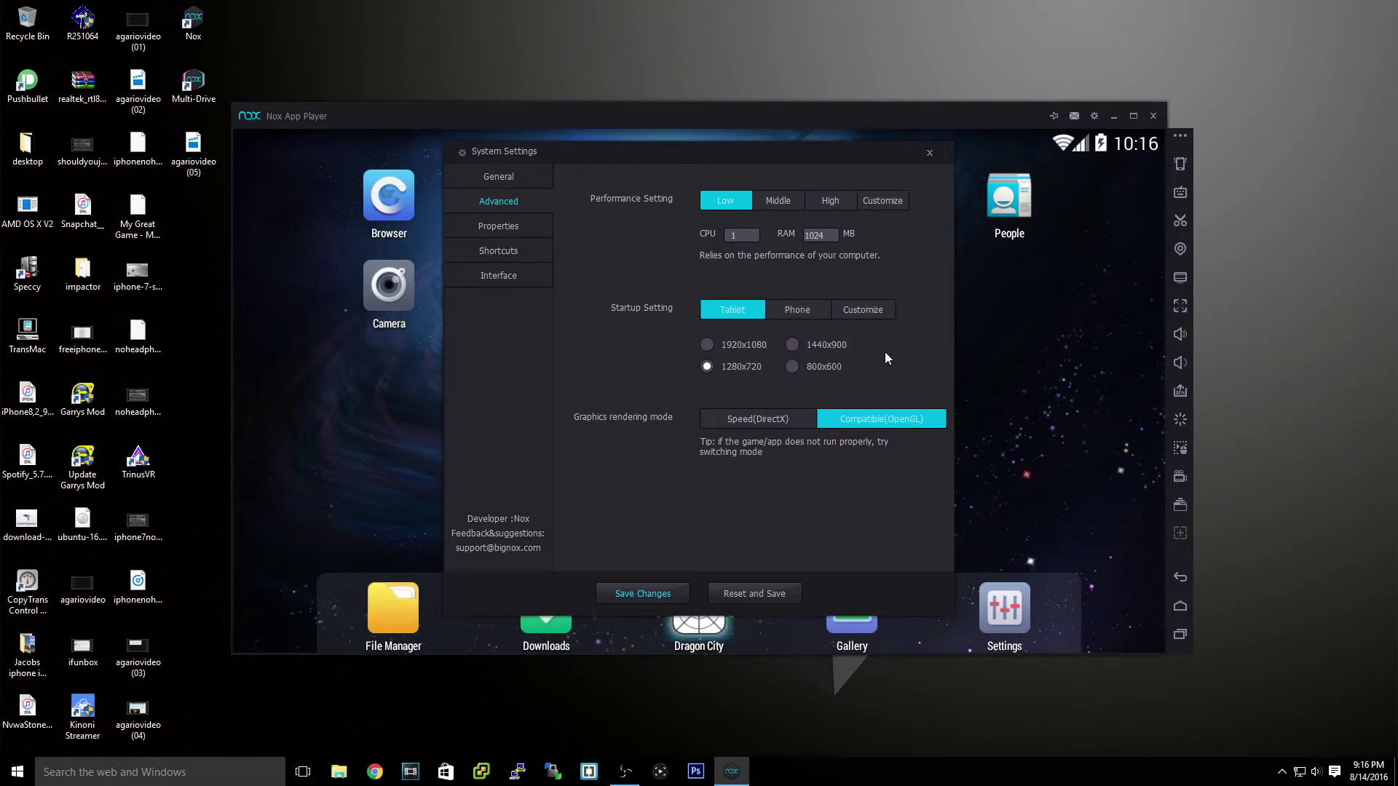
Generate a new IMEI several times in the device properties of the system settings
click(538, 218)
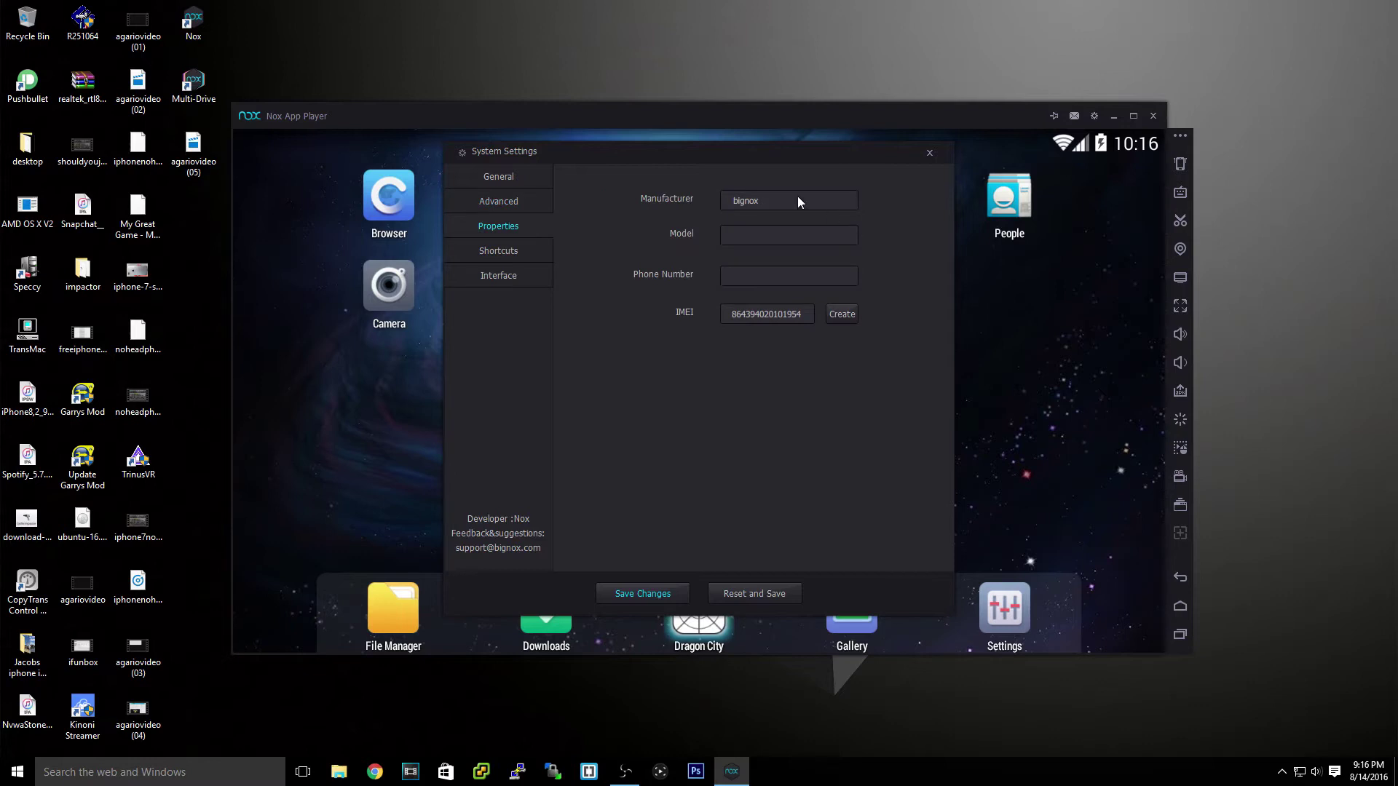
drag(716, 145, 741, 168)
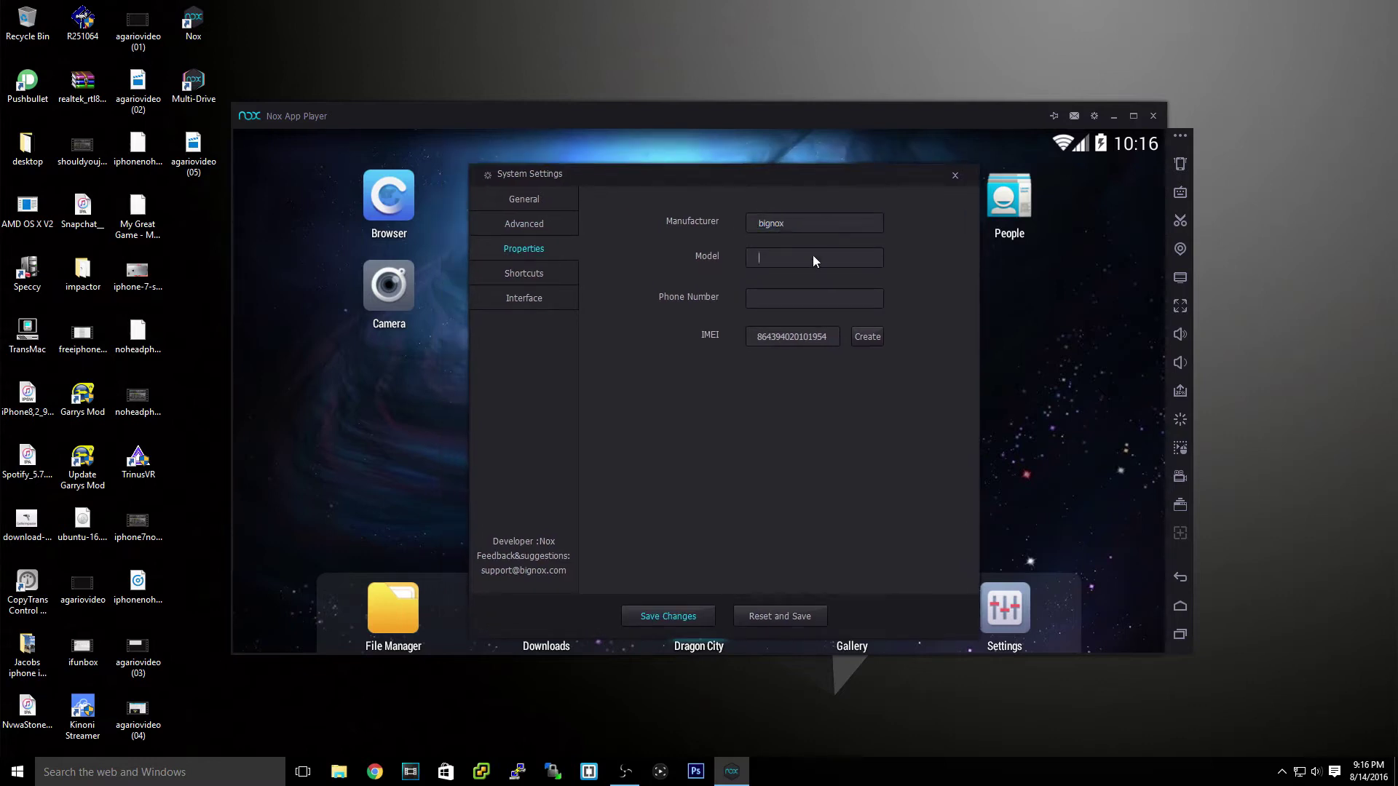
click(876, 340)
click(867, 340)
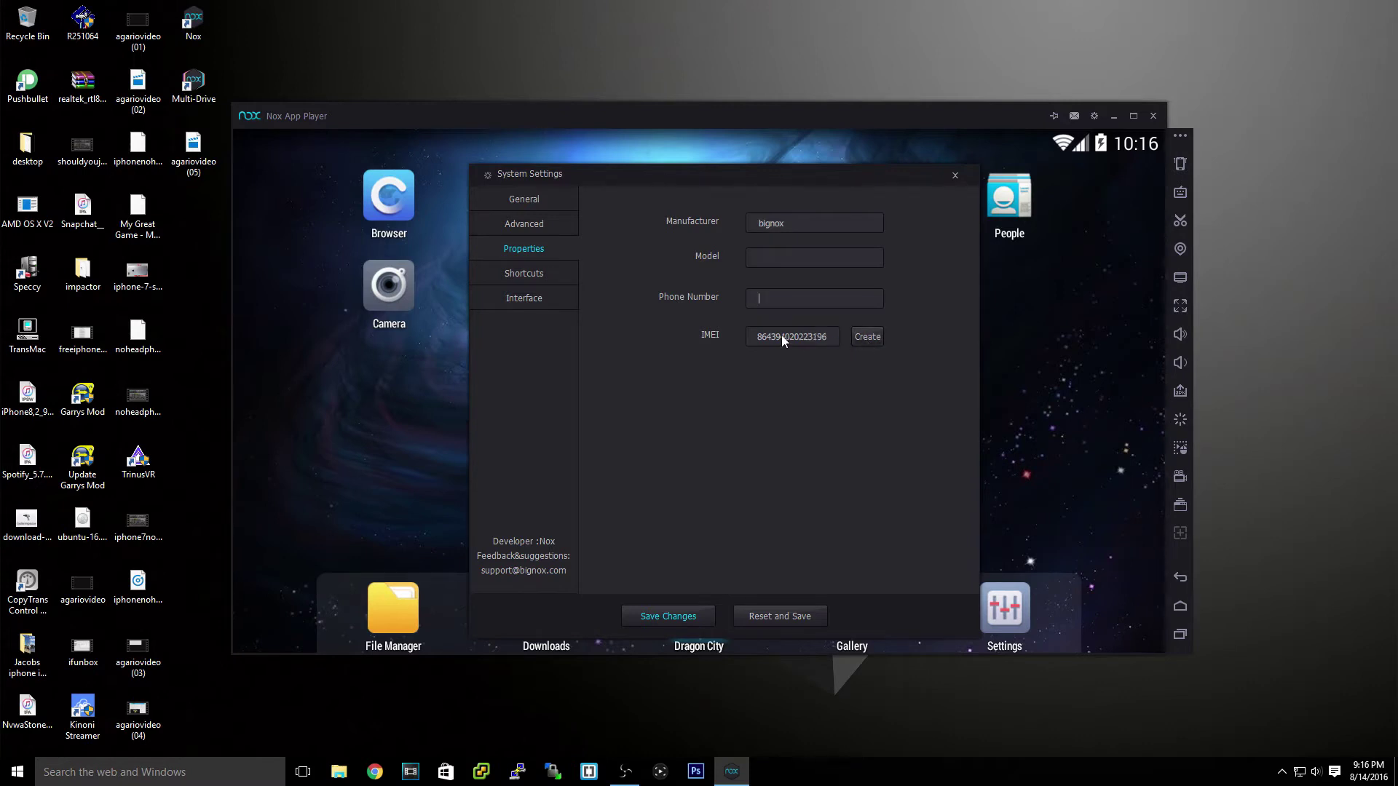
click(871, 335)
click(871, 336)
click(766, 336)
Review the shortcut and interface options, and close the system settings without saving
click(547, 273)
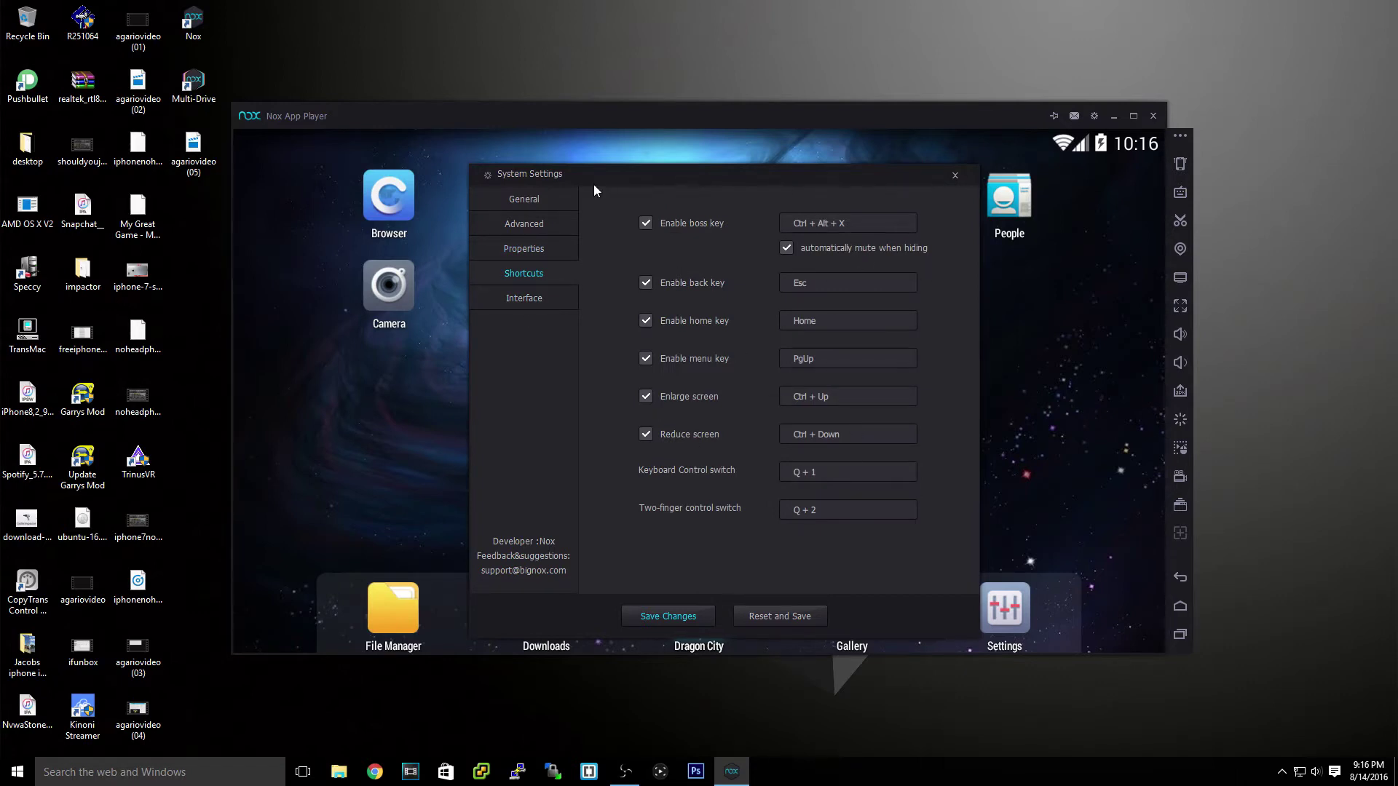
click(543, 299)
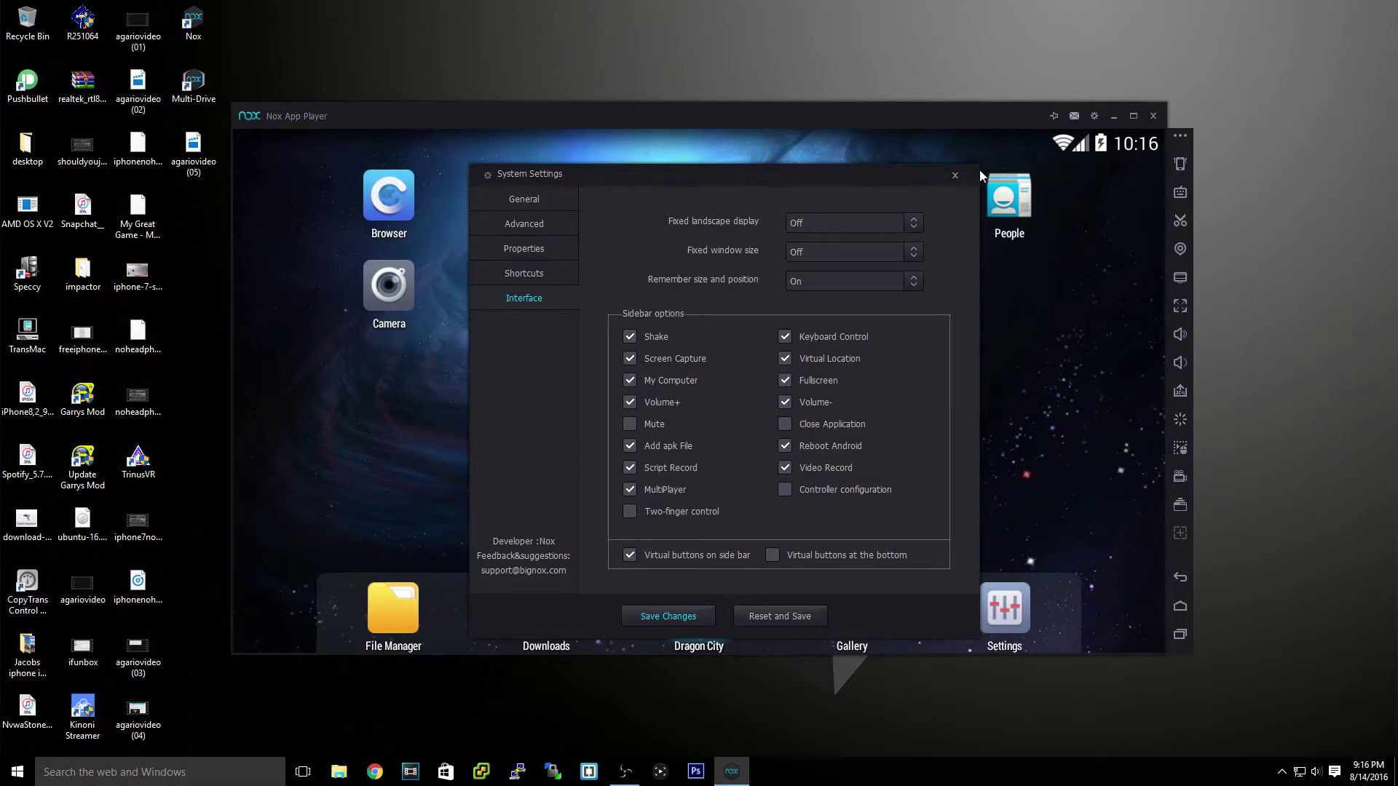
click(954, 175)
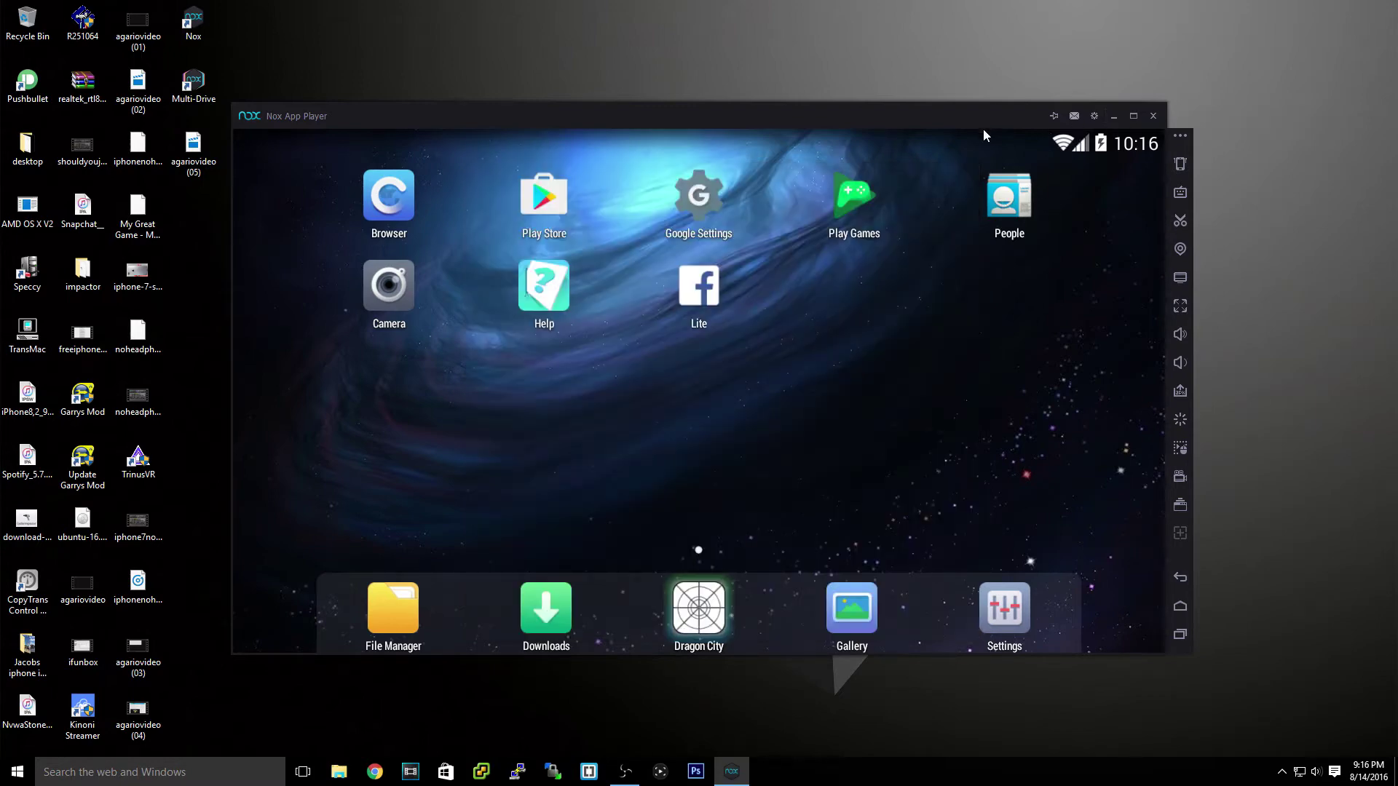
Enlarge the Nox App Player window until it covers nearly the whole desktop
drag(946, 103, 1022, 9)
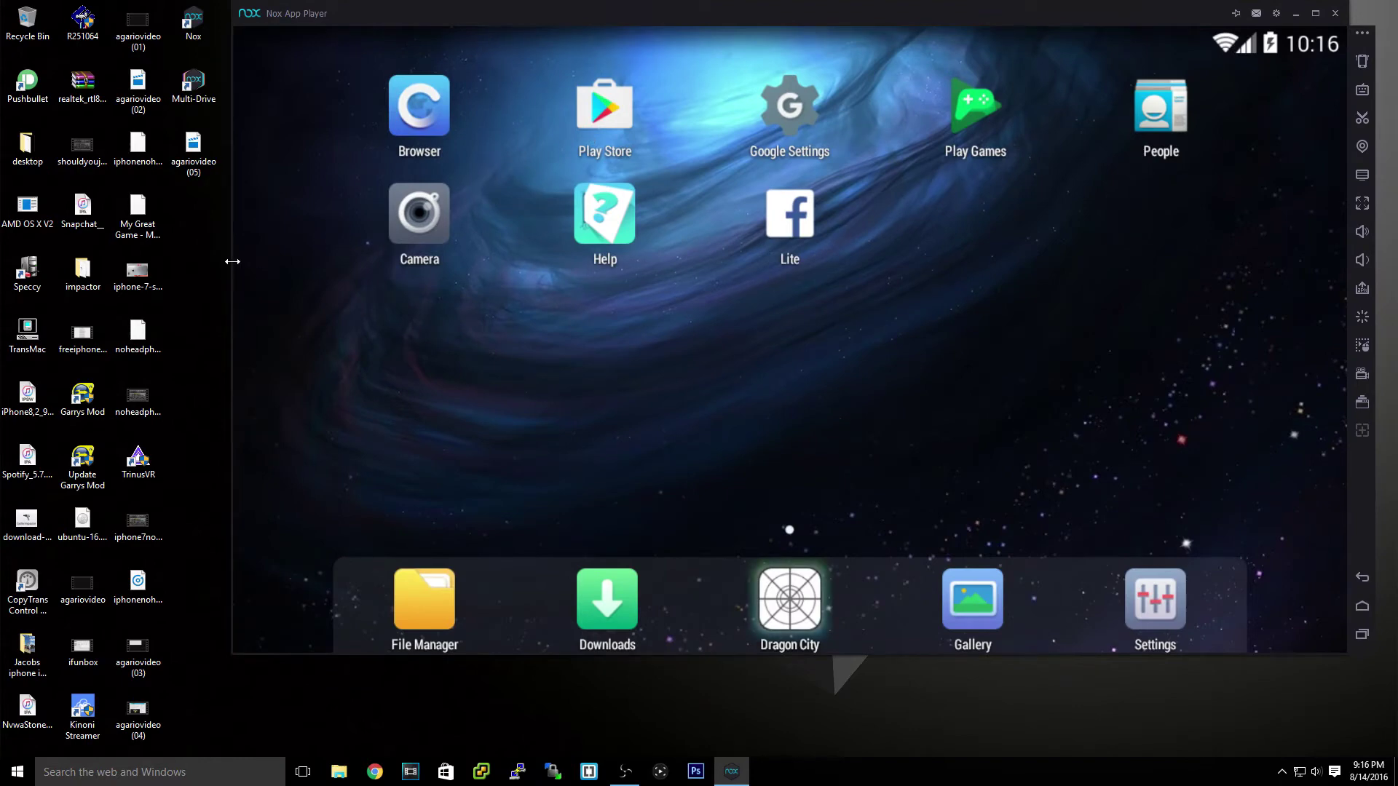
drag(233, 262, 7, 258)
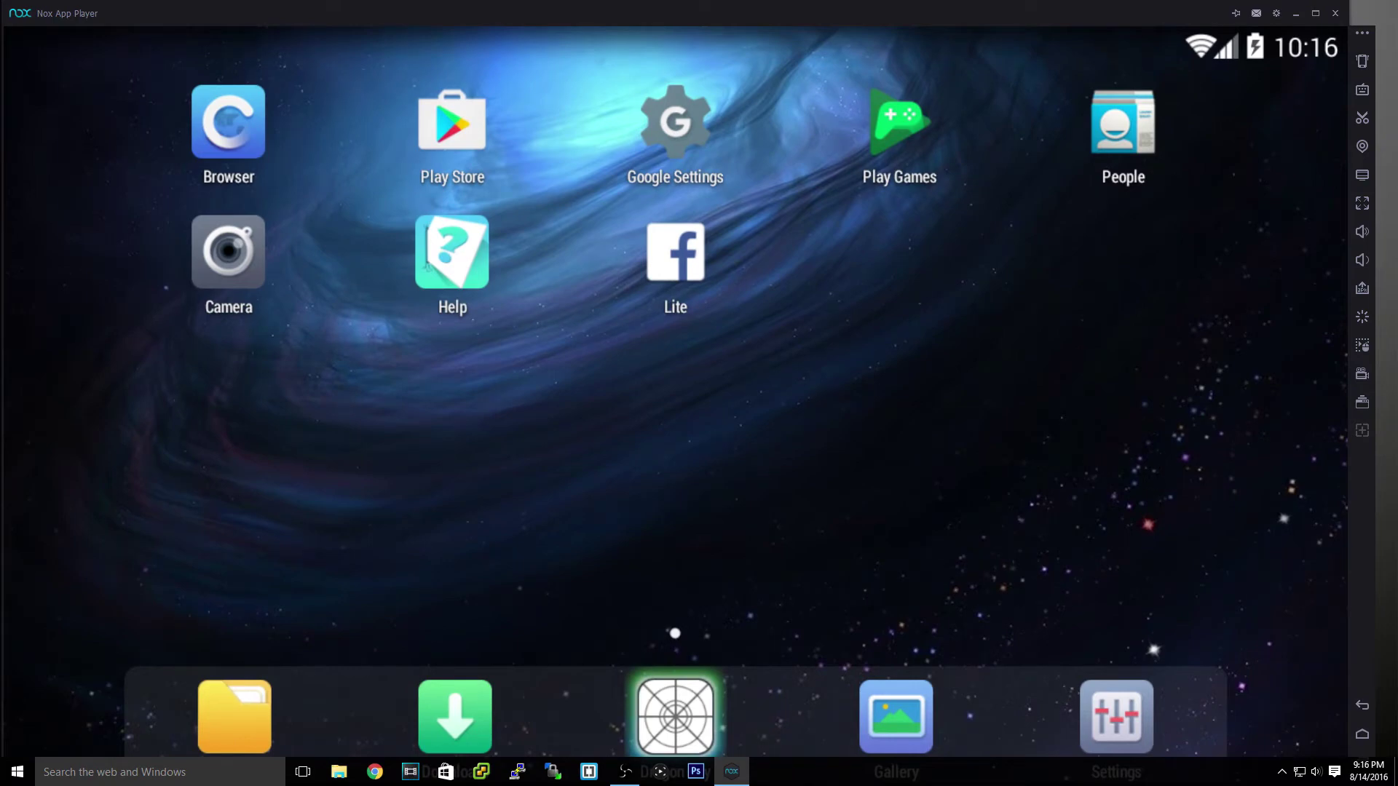
Enable auto-hide for the Windows taskbar and apply the change
right_click(1053, 773)
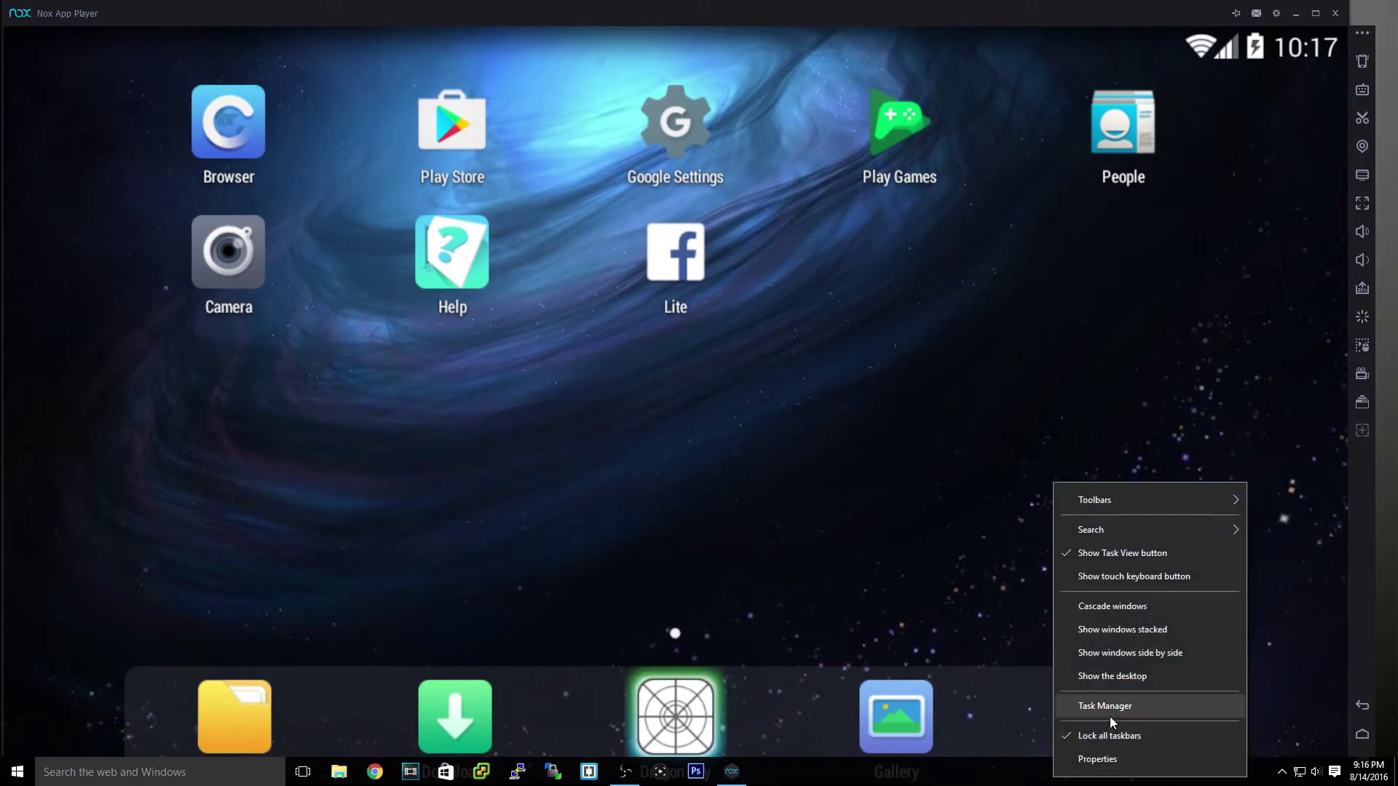
click(1149, 759)
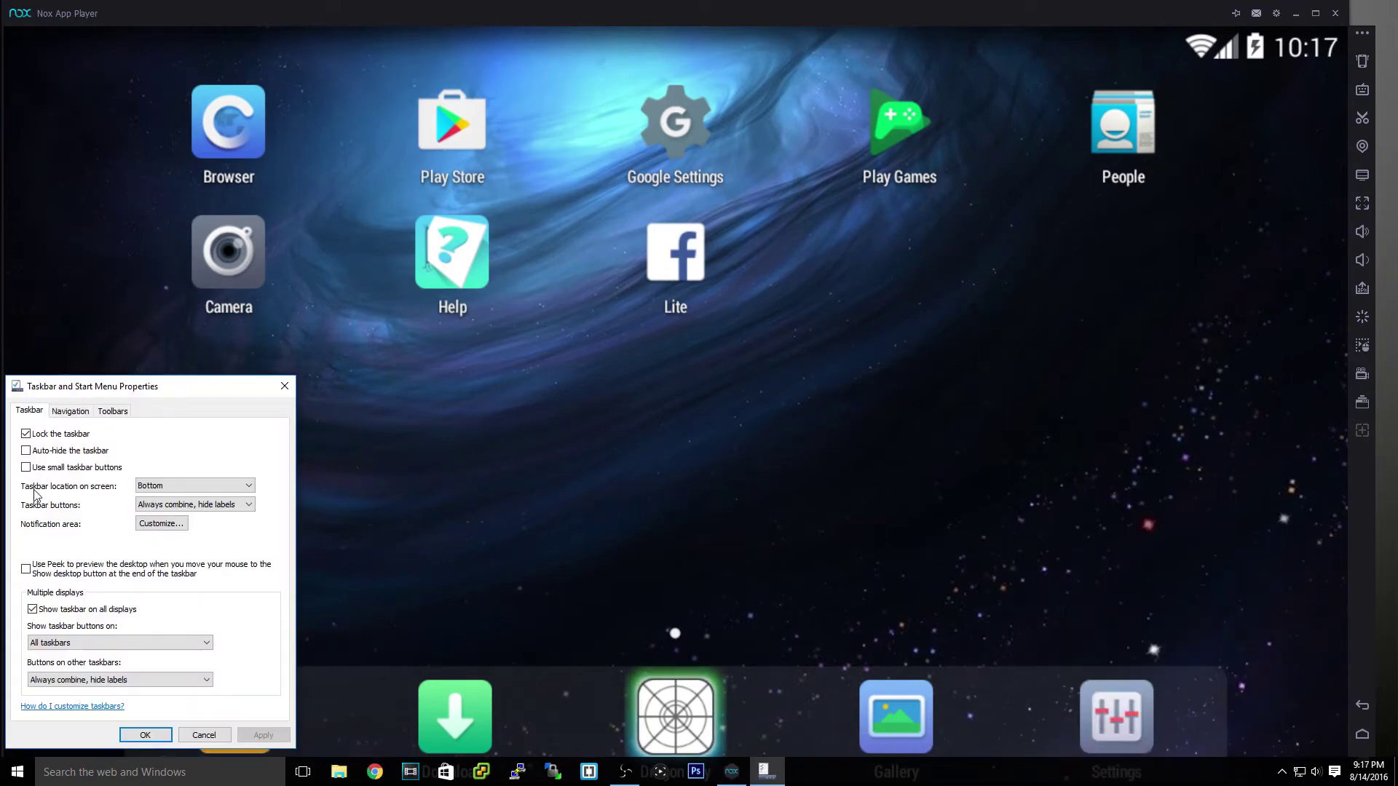
click(25, 450)
click(262, 734)
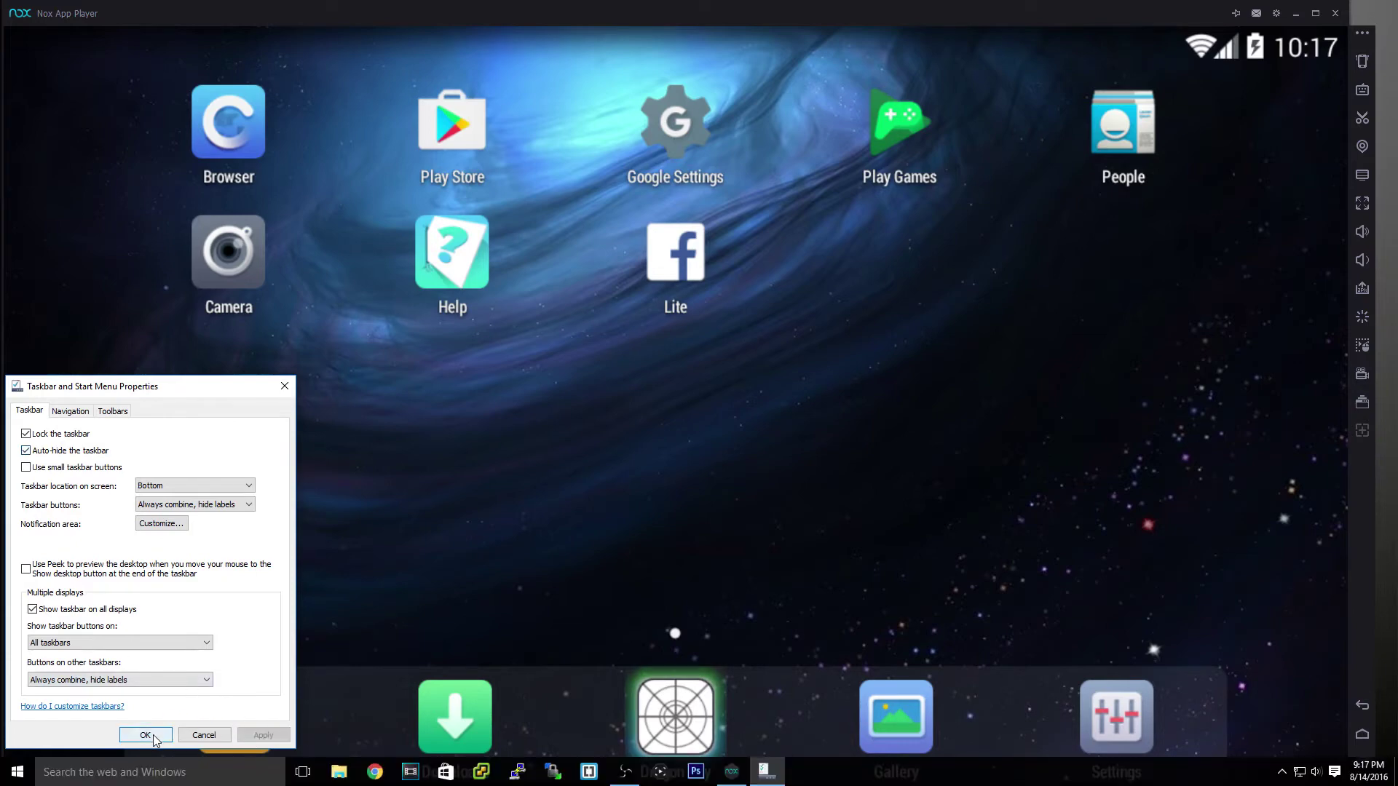
click(153, 737)
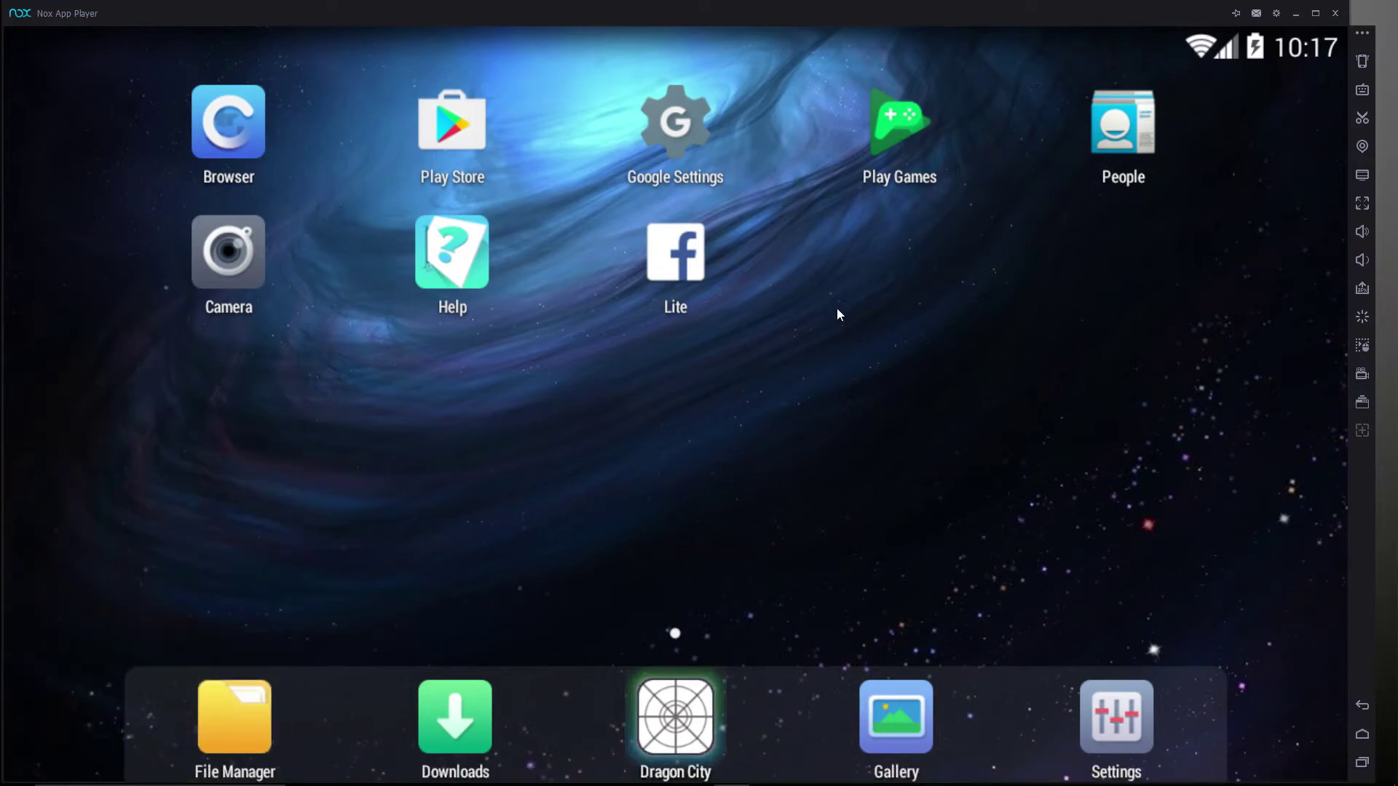
Look at the emulator's built-in browser, return to the home screen and check the recent apps
drag(837, 314, 654, 334)
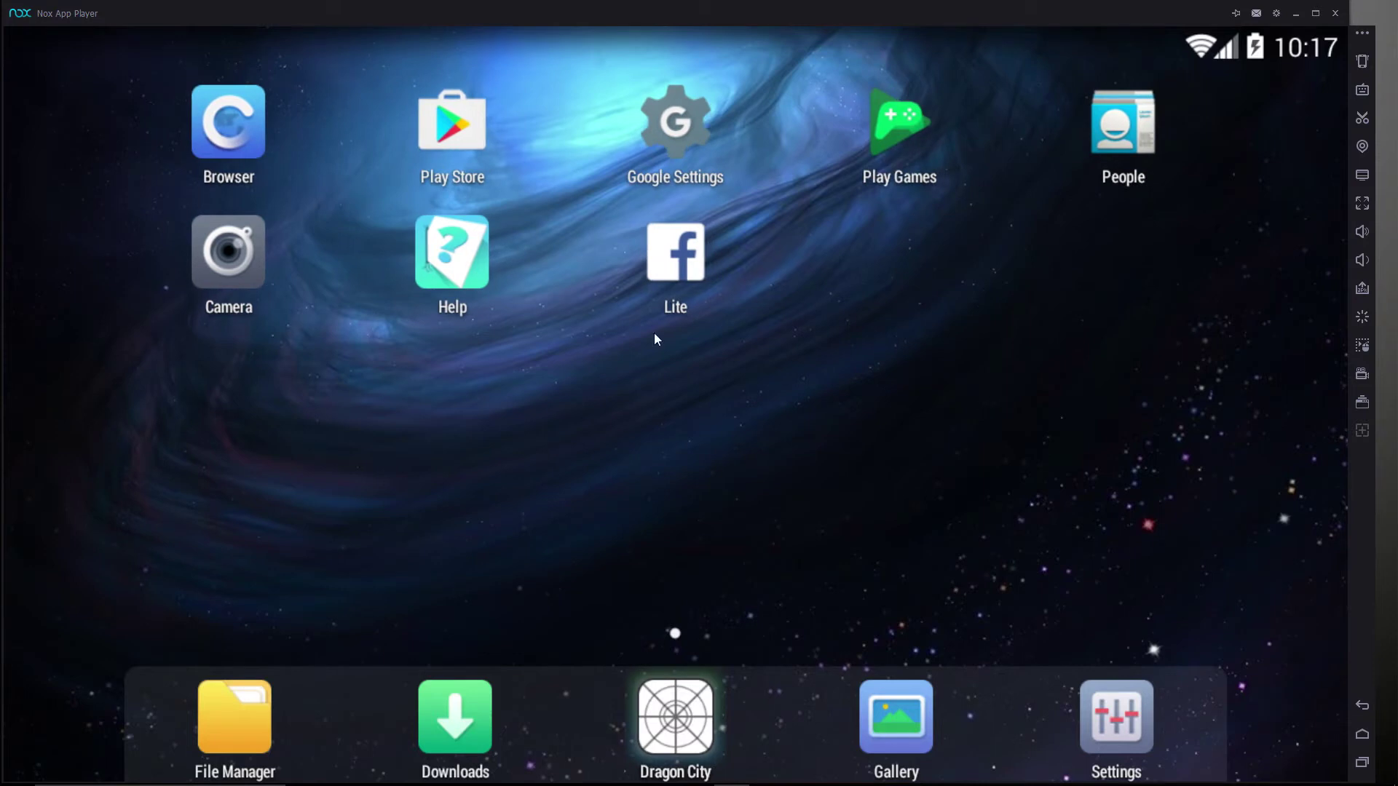
click(267, 109)
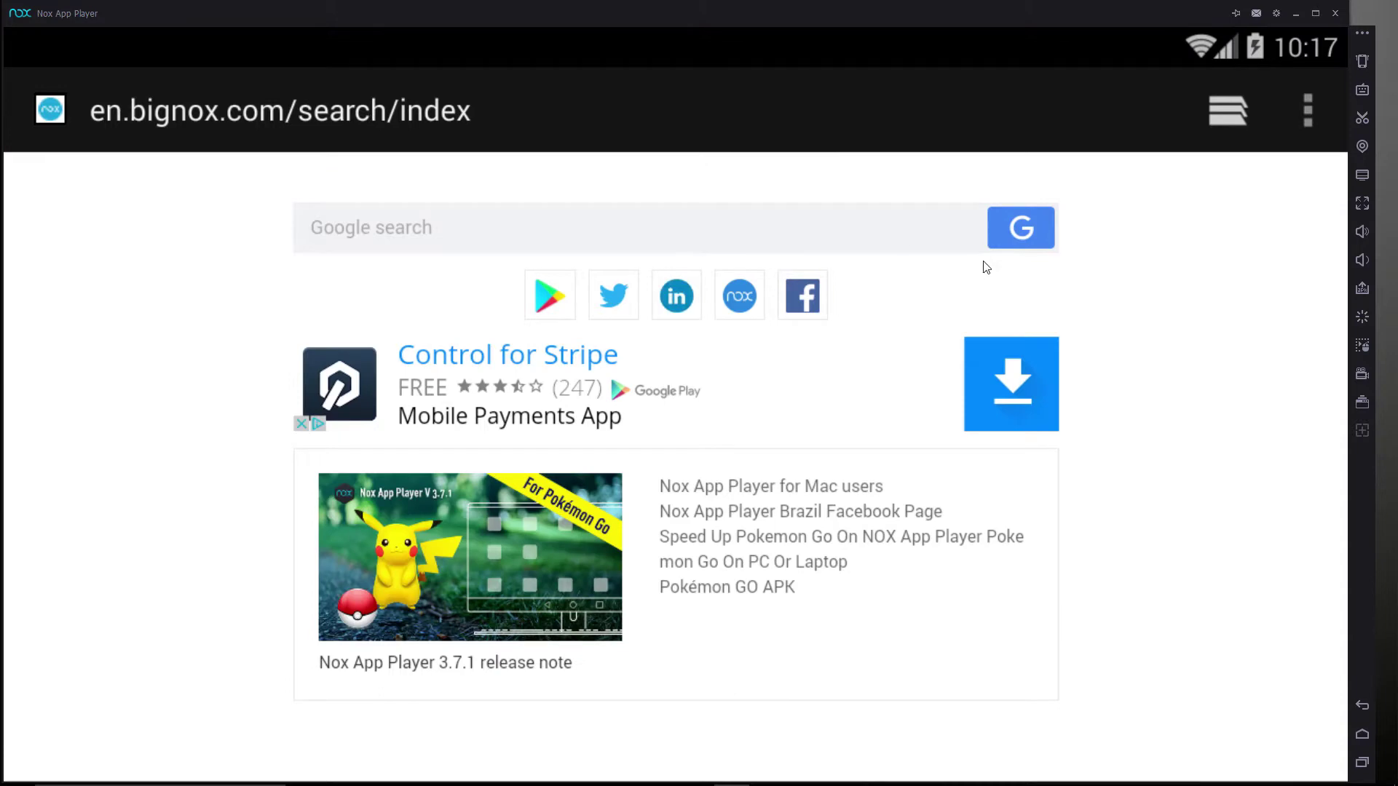
click(1362, 734)
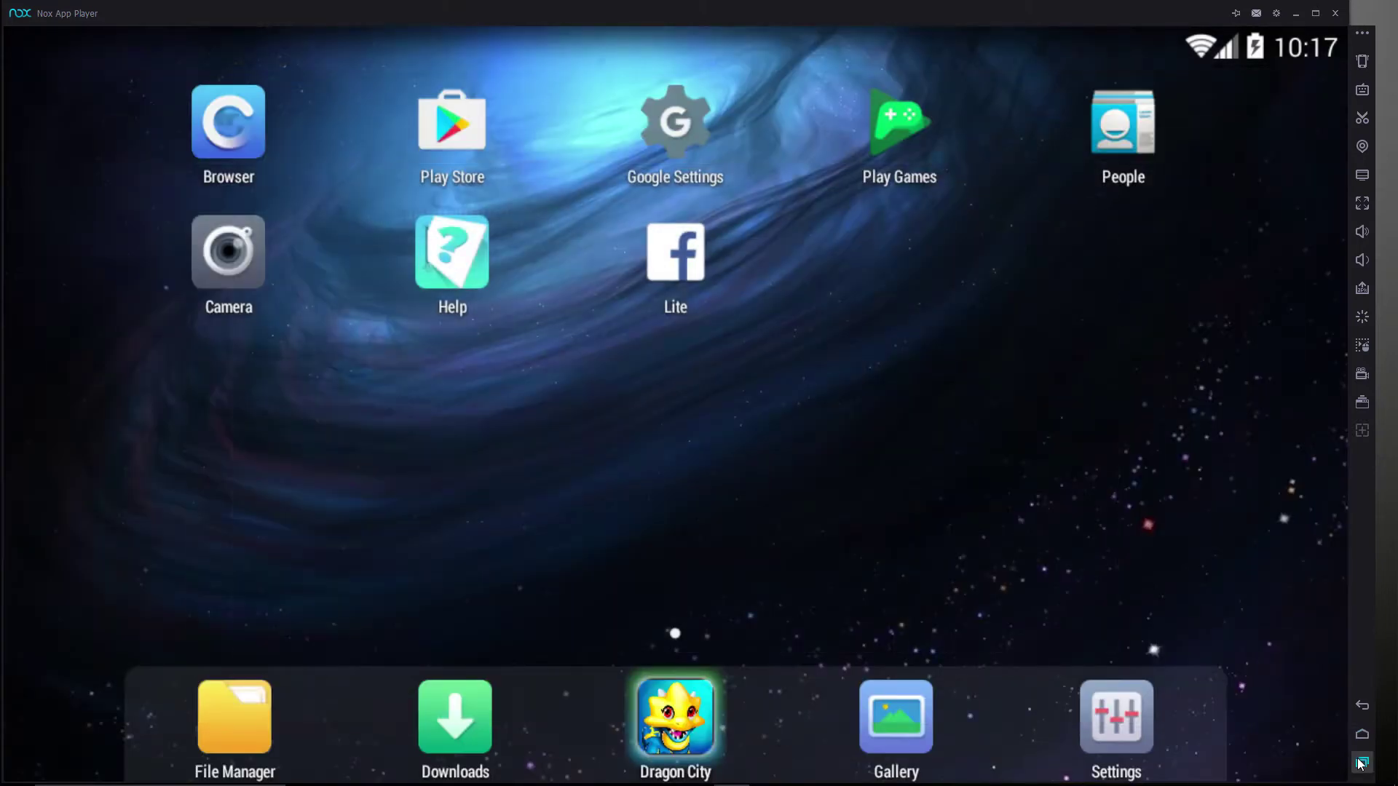
click(1360, 763)
click(1071, 227)
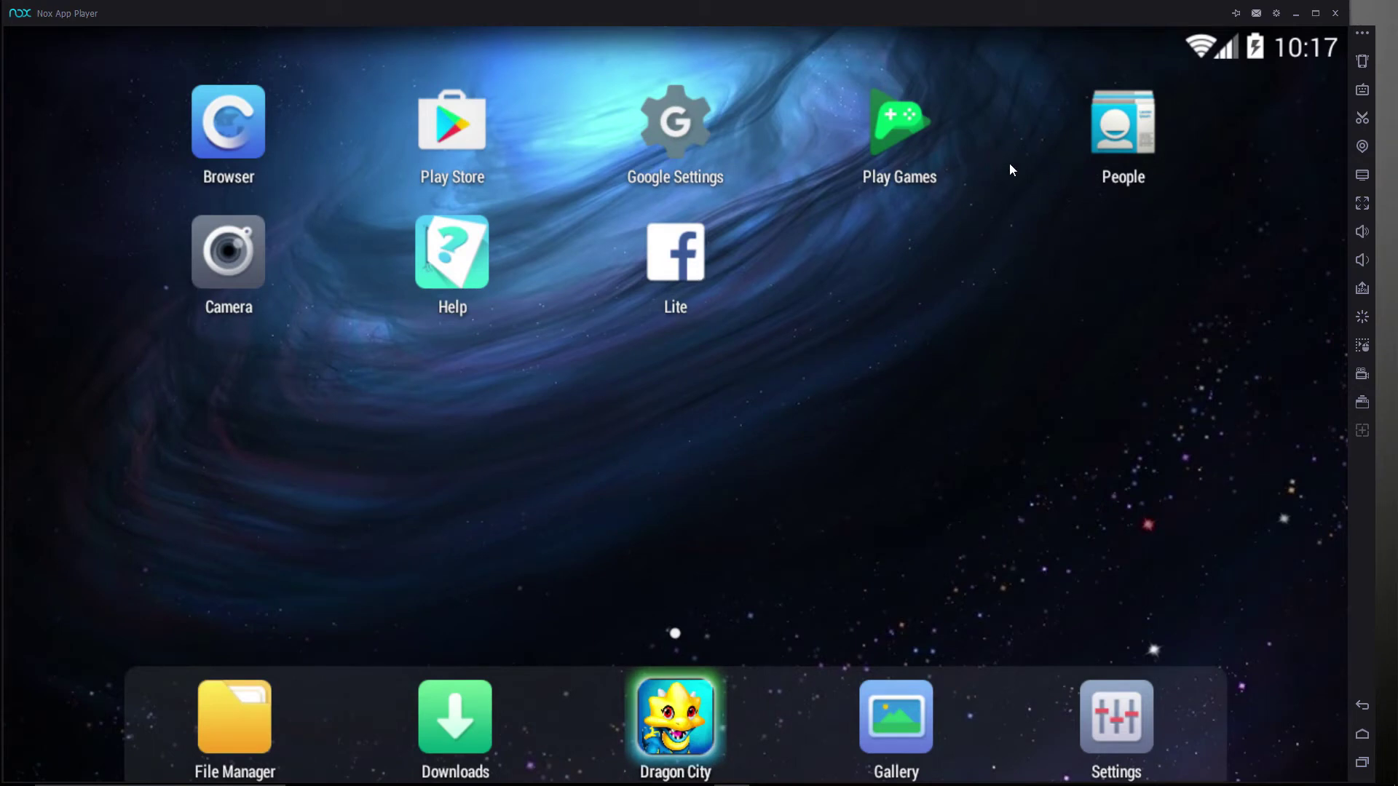
View the emulator's storage folders in File Manager and exit back to the home screen
drag(437, 116, 604, 179)
click(240, 736)
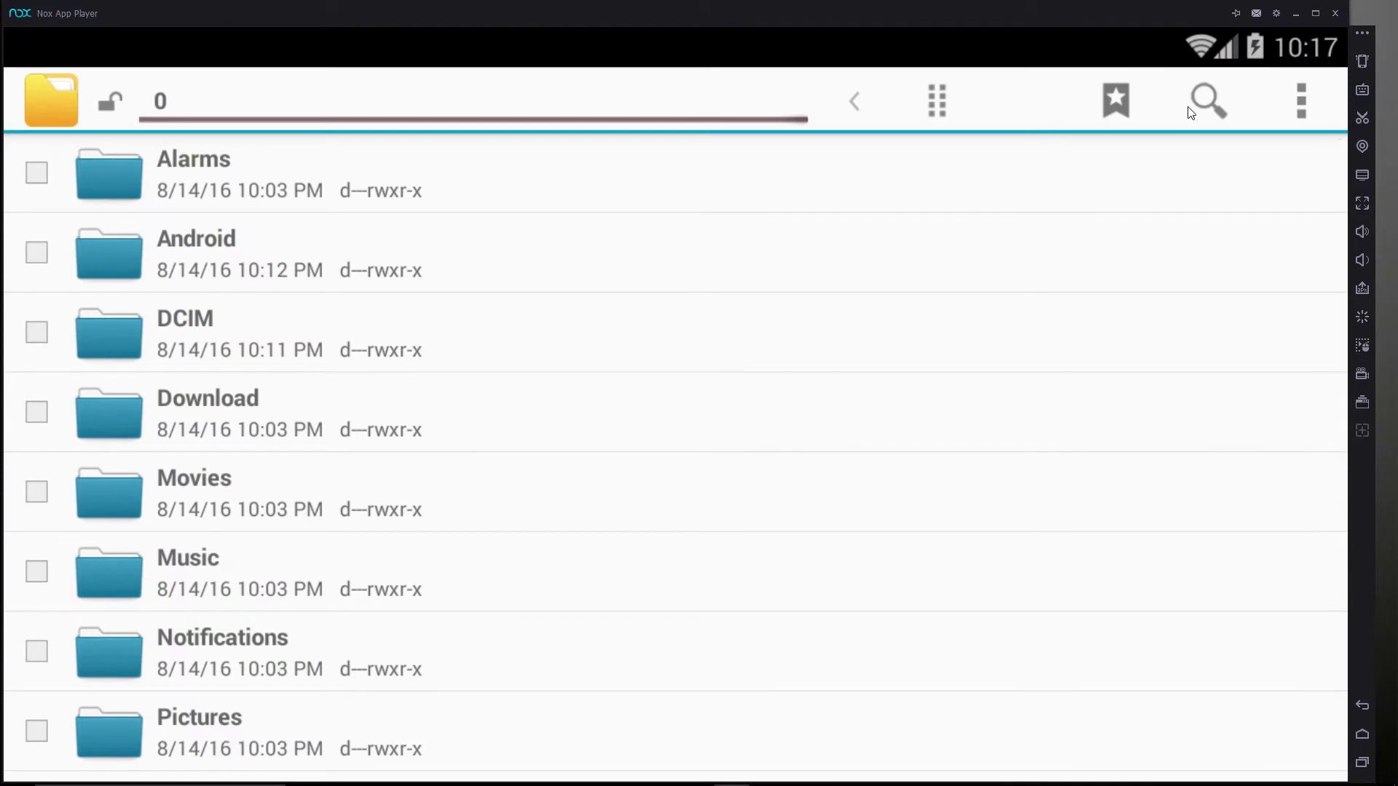
click(1362, 706)
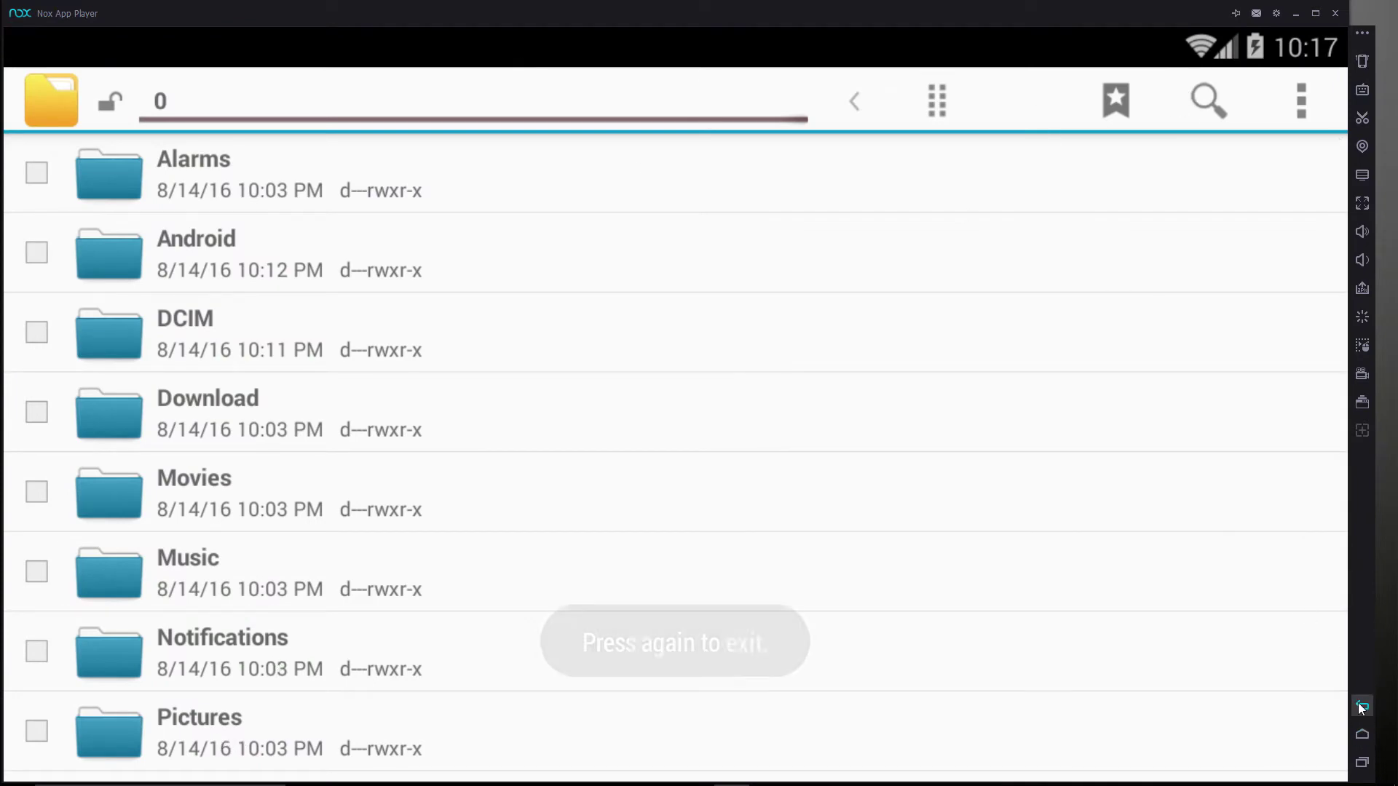
click(1364, 707)
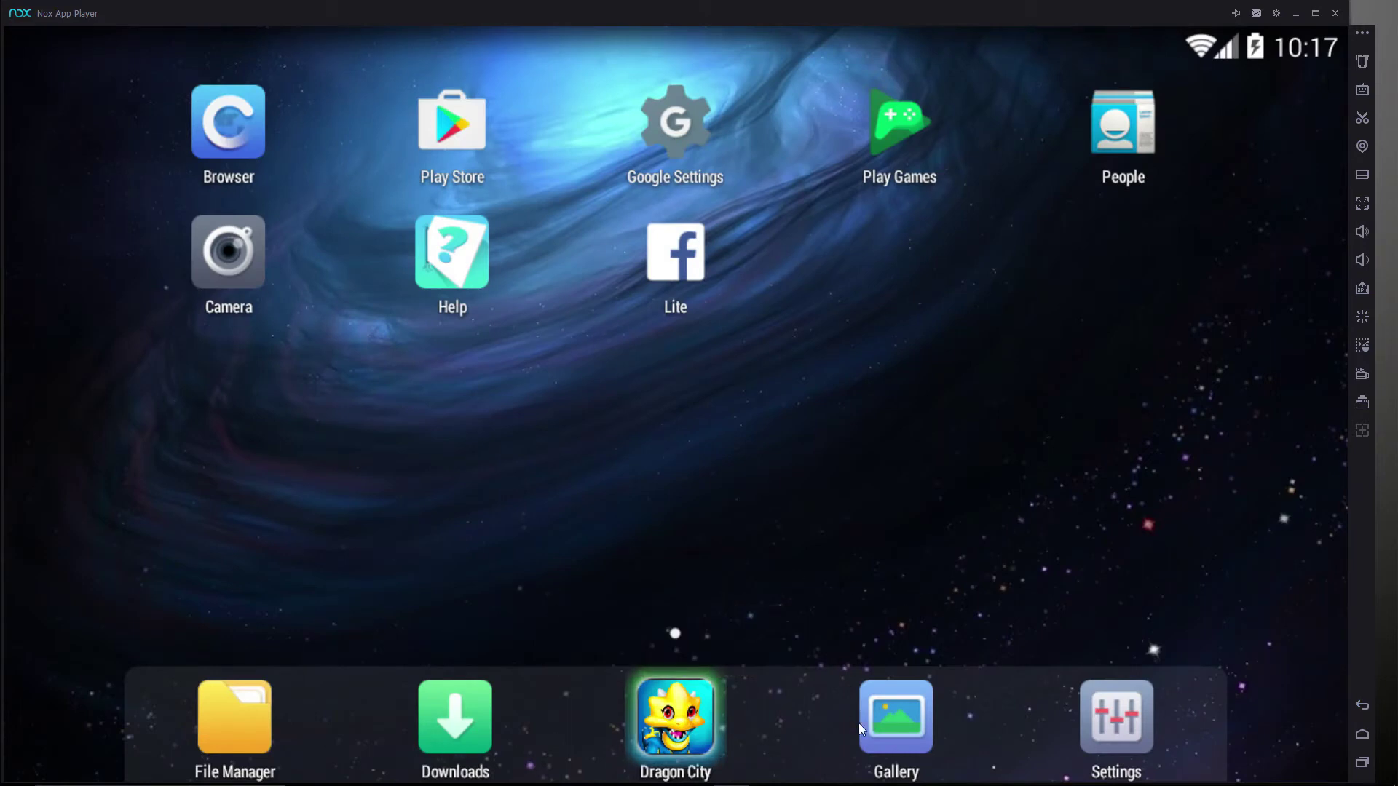
Open the Android settings, look at the additional wireless and network options including the mobile plan, and return to the main settings list
click(1124, 713)
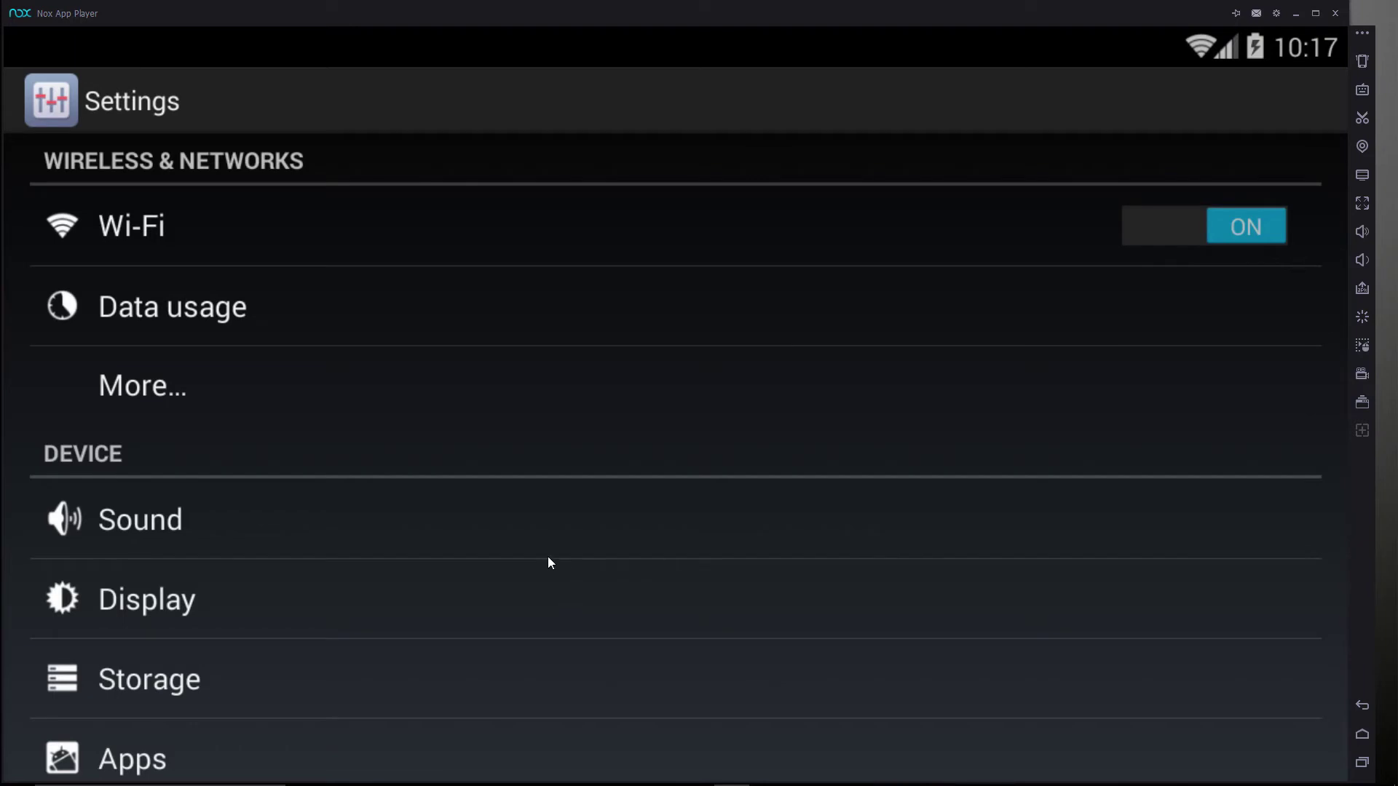
scroll(540, 552, down, 2)
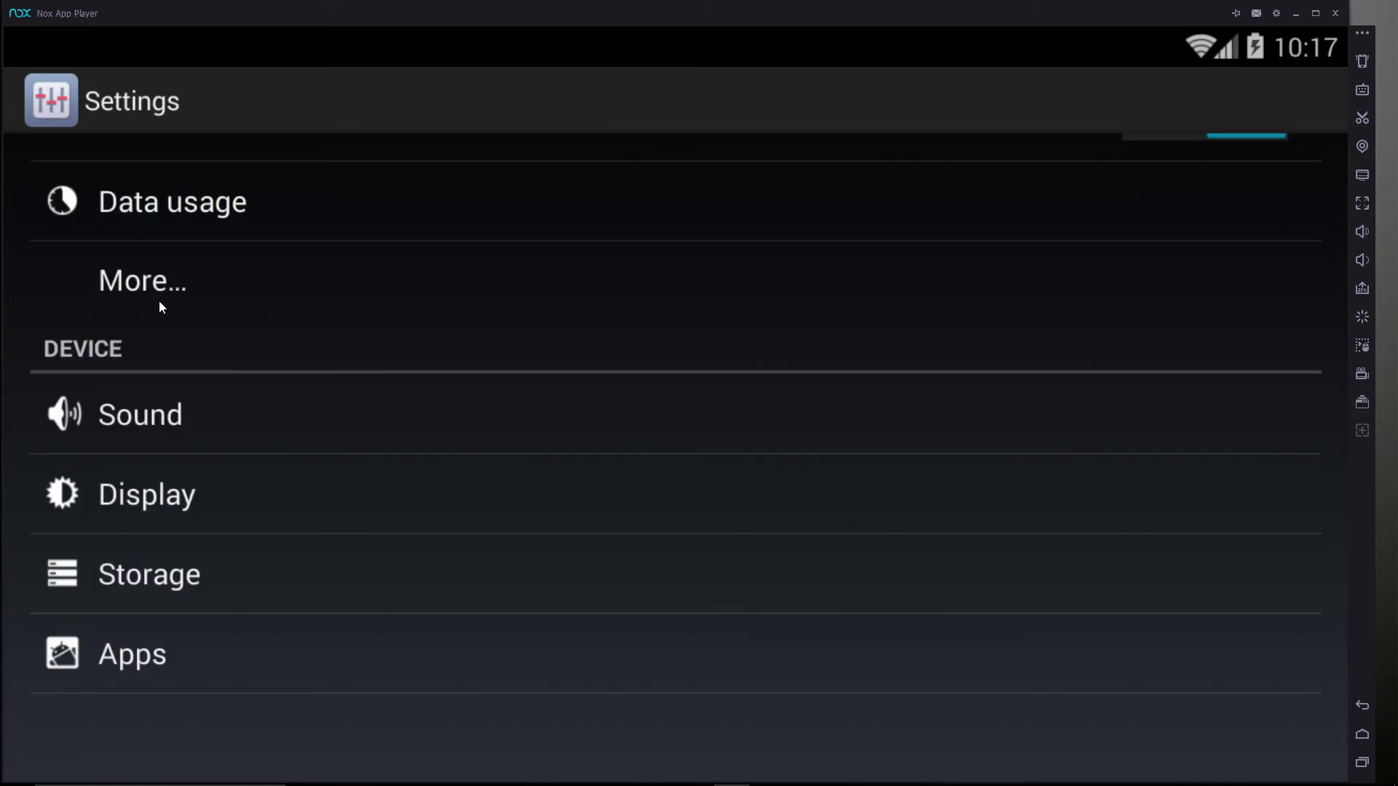
click(134, 284)
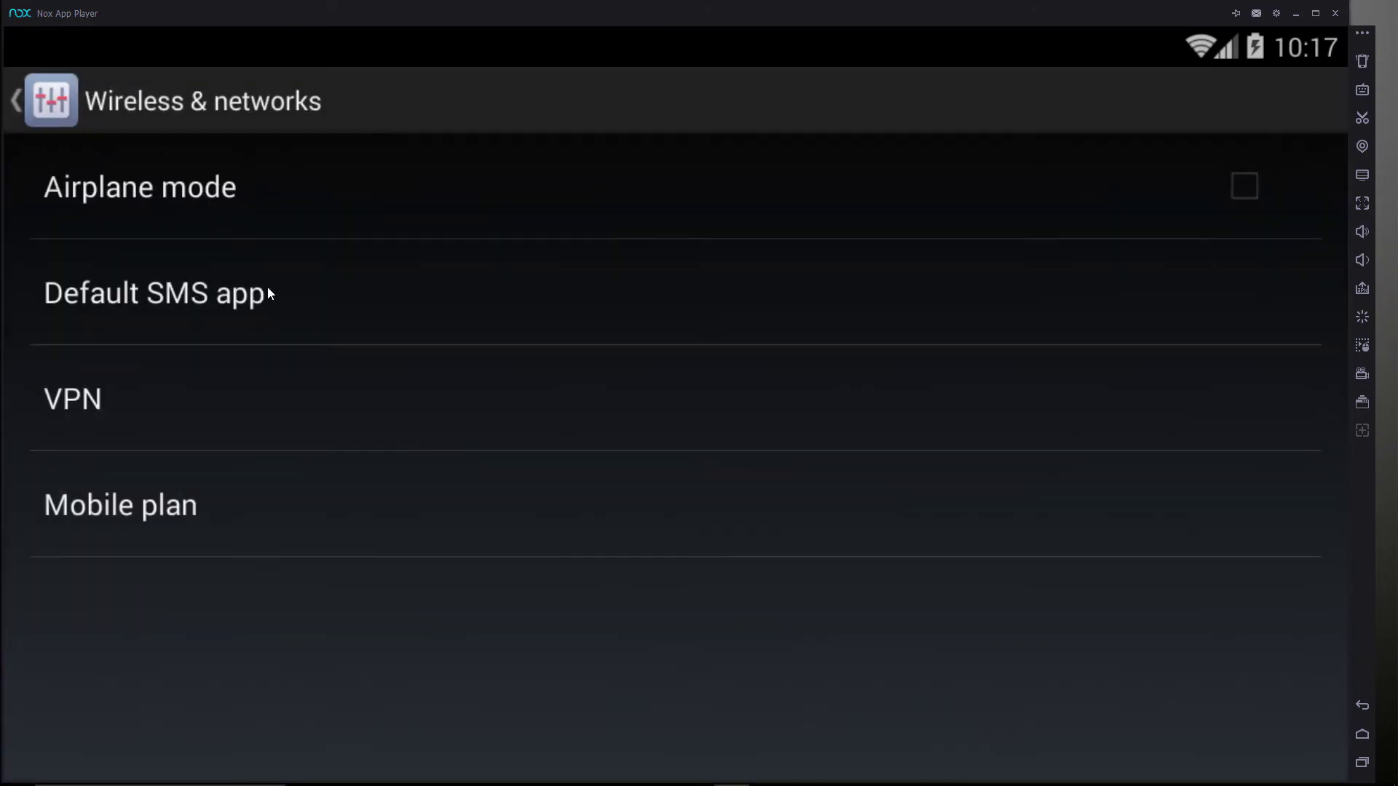
click(391, 471)
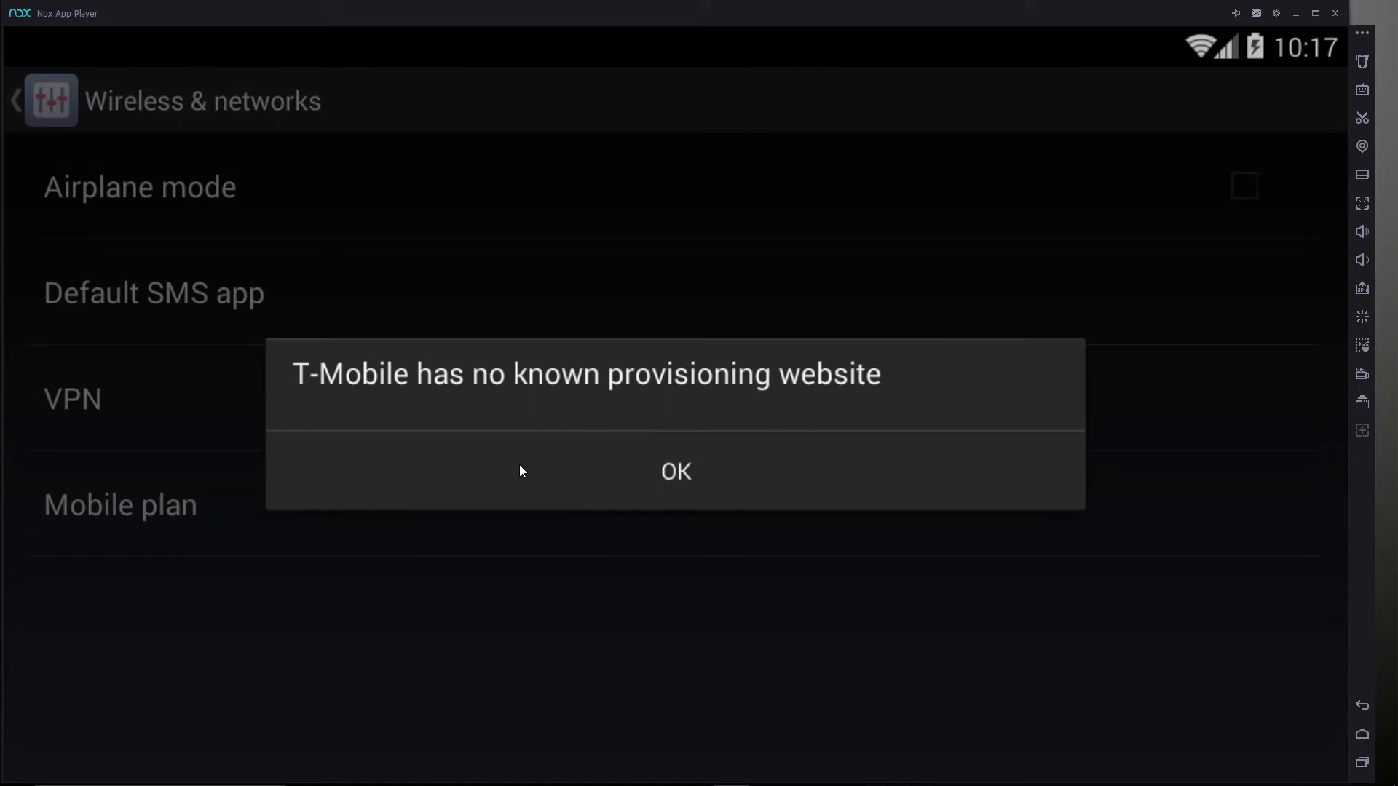
click(536, 469)
click(442, 517)
click(553, 437)
click(71, 104)
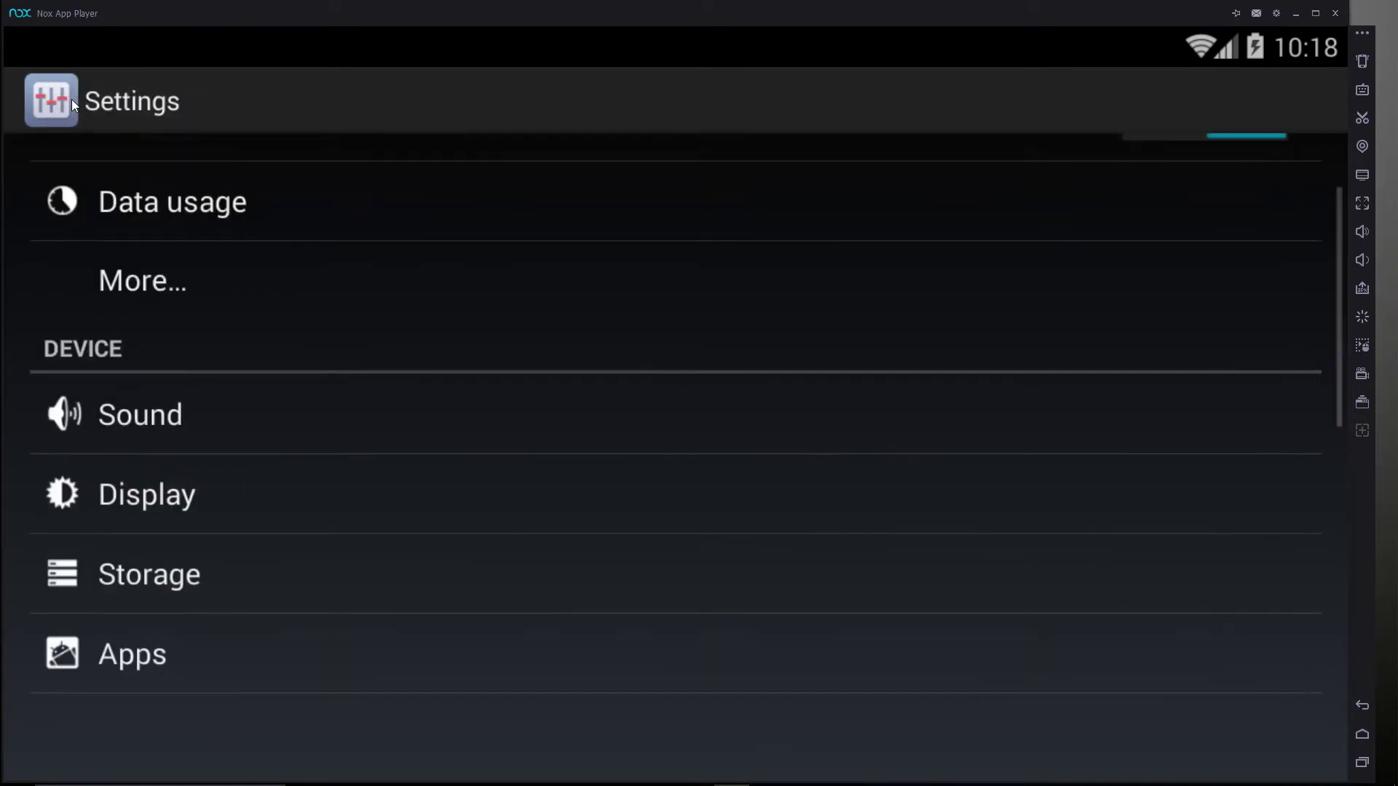
drag(1238, 45, 917, 649)
drag(713, 758, 1229, 78)
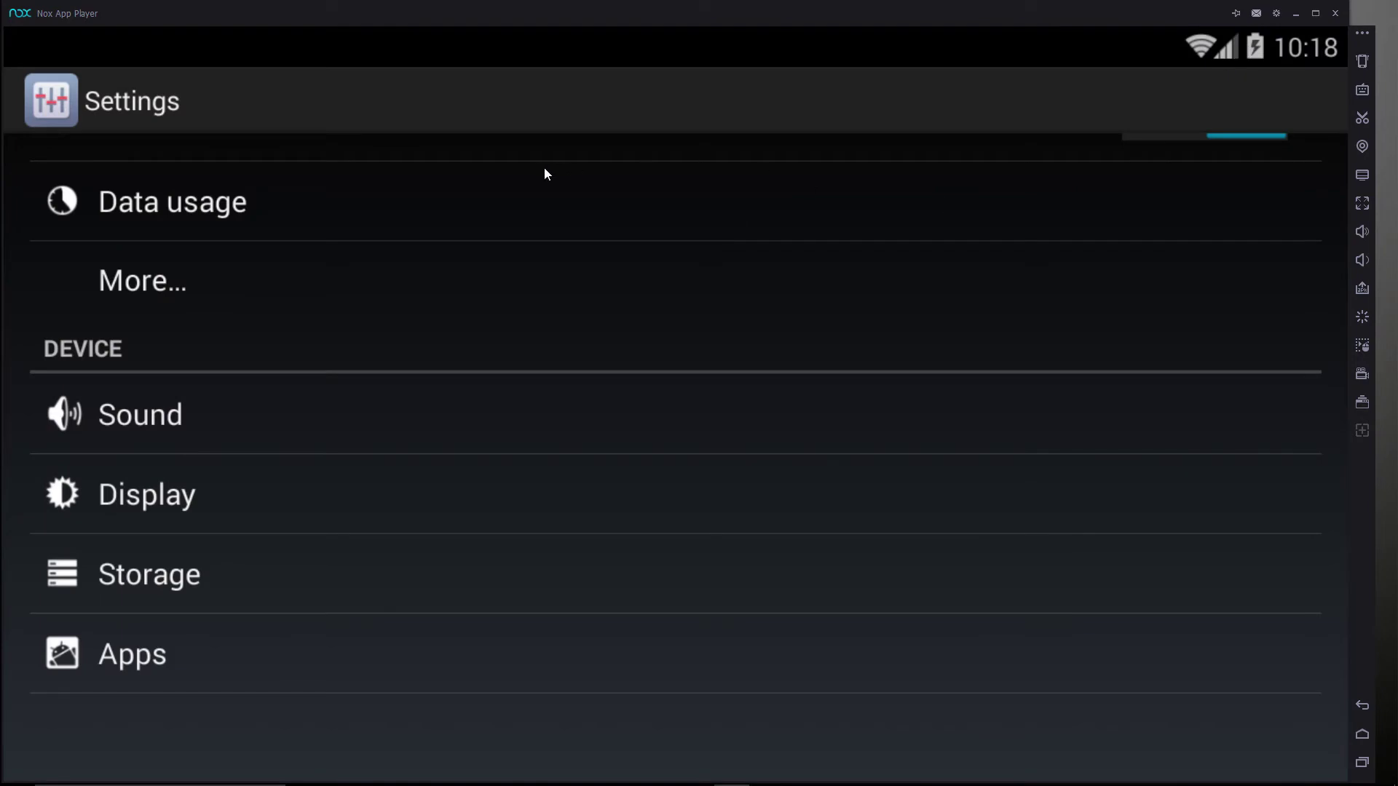
drag(491, 179, 428, 251)
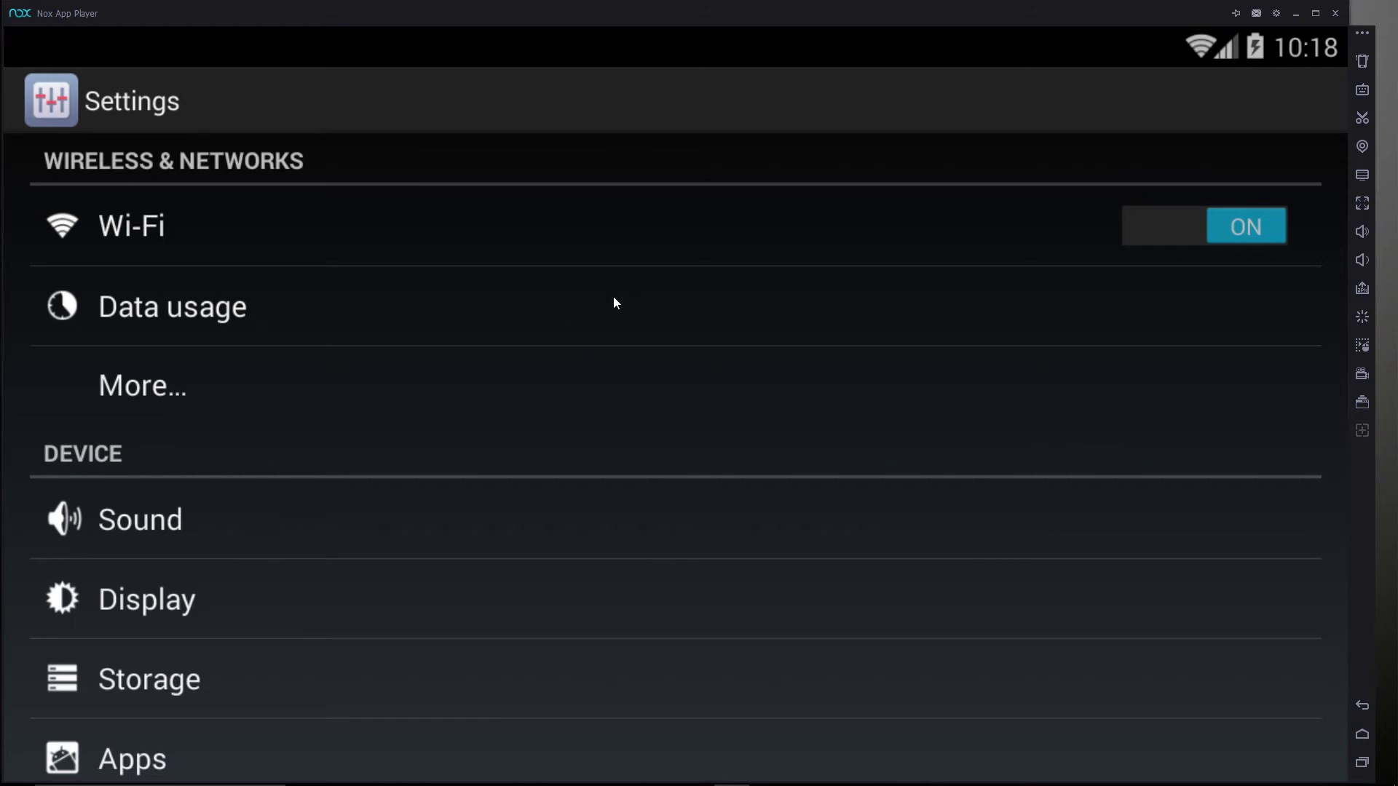
View the Display settings and return to the main settings list
scroll(613, 303, down, 5)
click(314, 203)
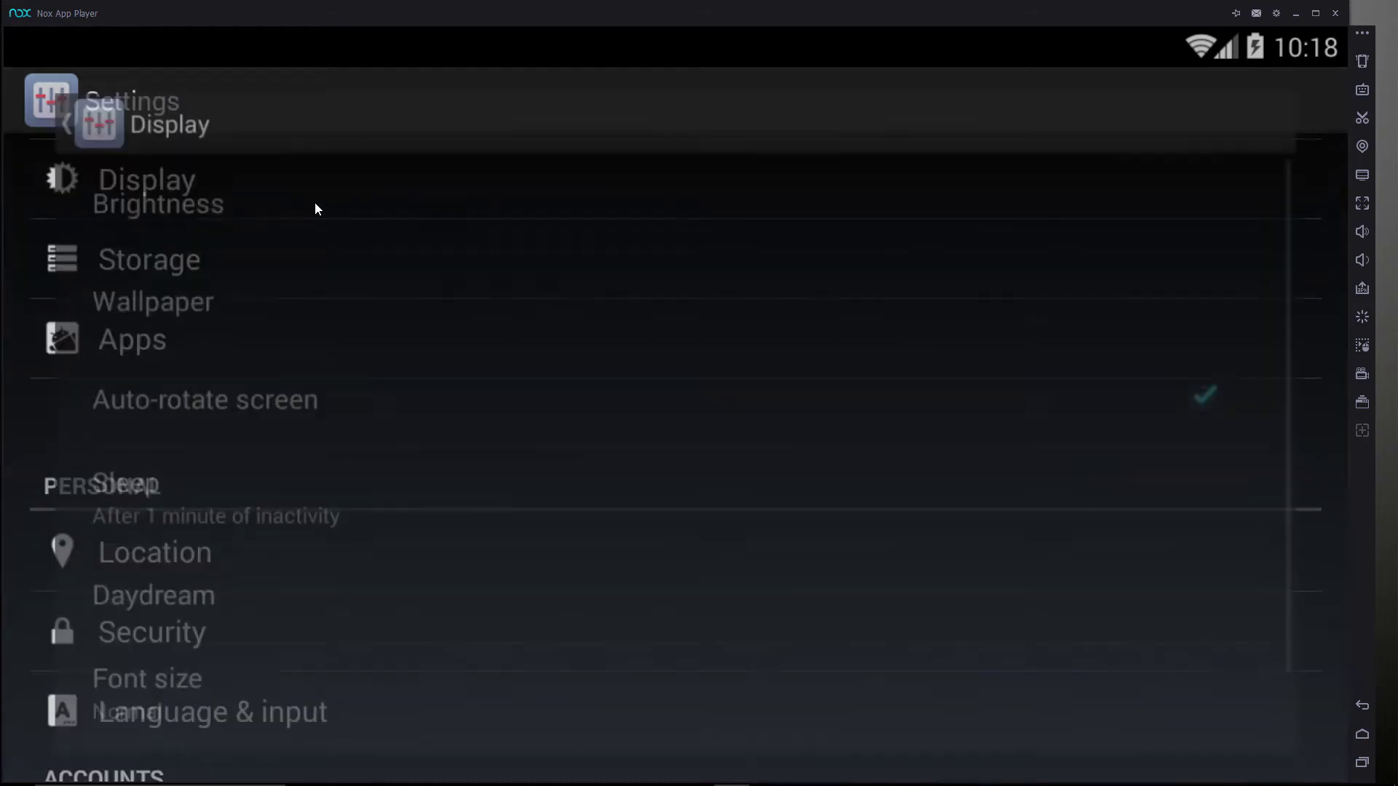
scroll(440, 286, down, 1)
scroll(273, 217, up, 1)
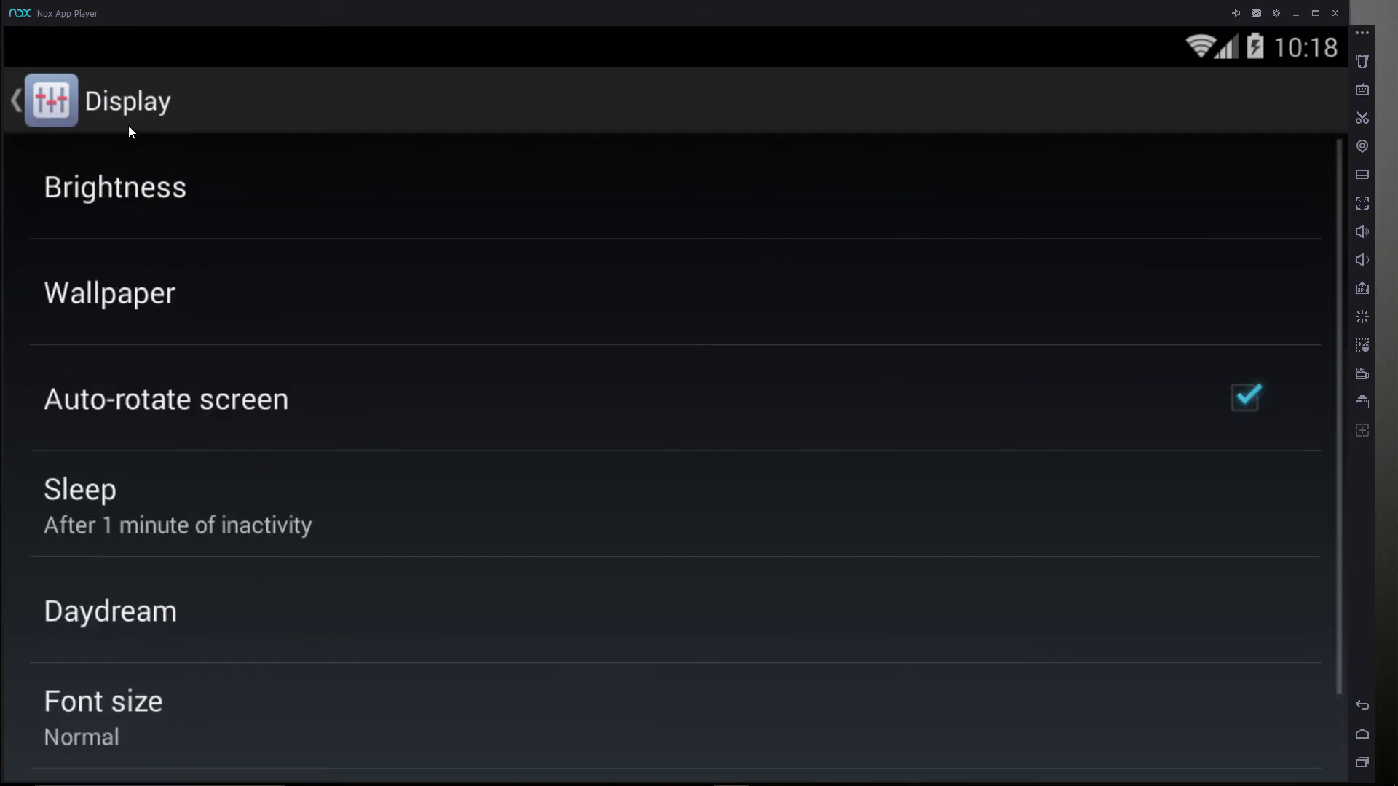
click(85, 100)
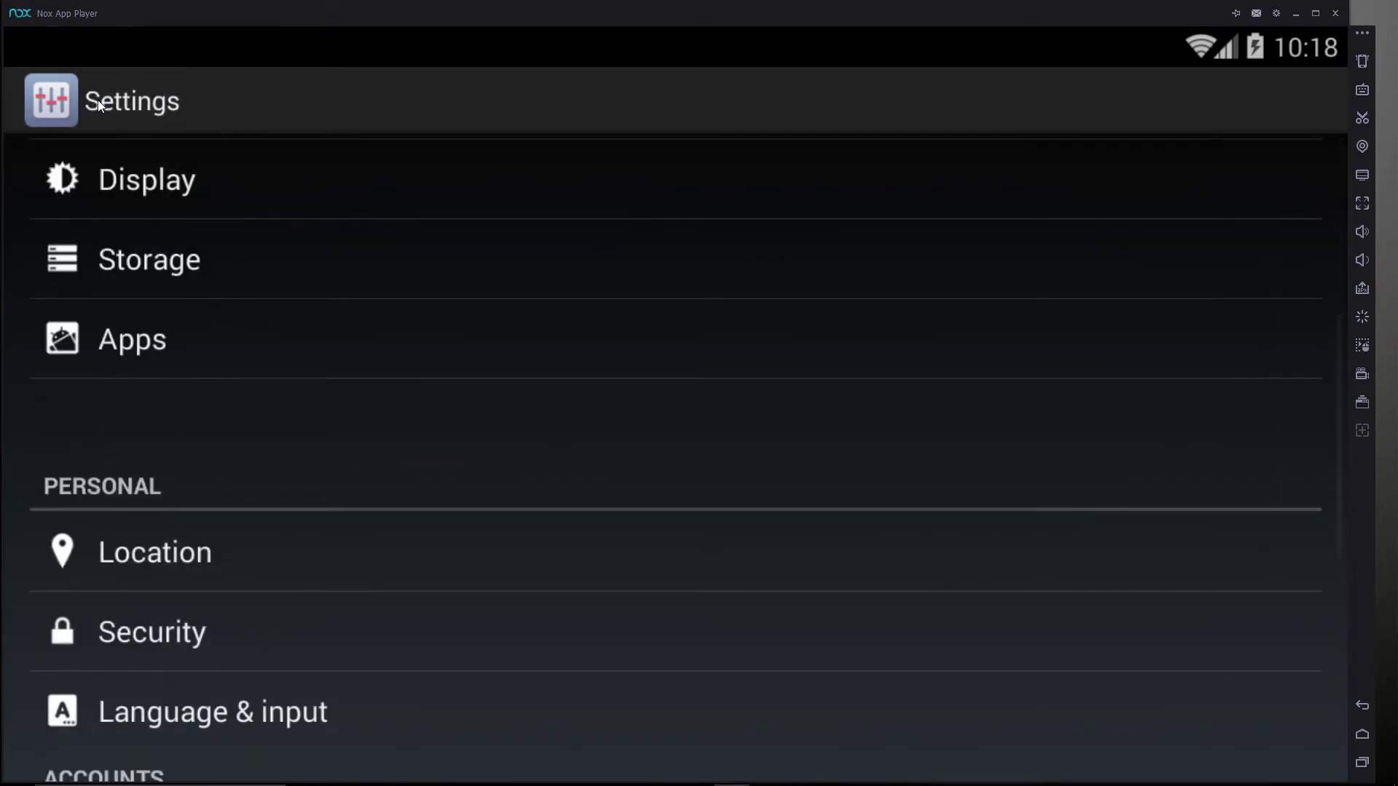
Check the Superuser settings in the System section and go back to the settings list
scroll(382, 470, down, 5)
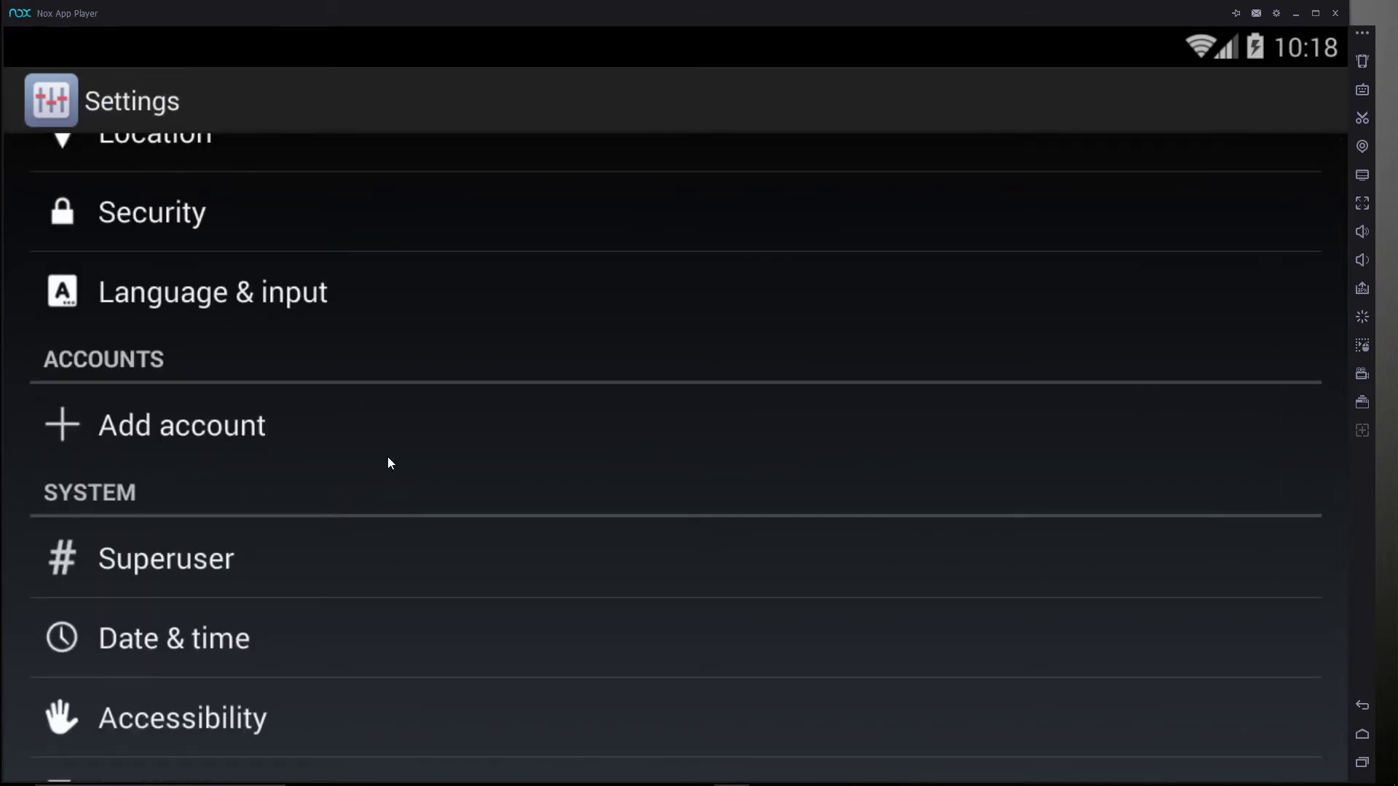
click(242, 502)
click(51, 102)
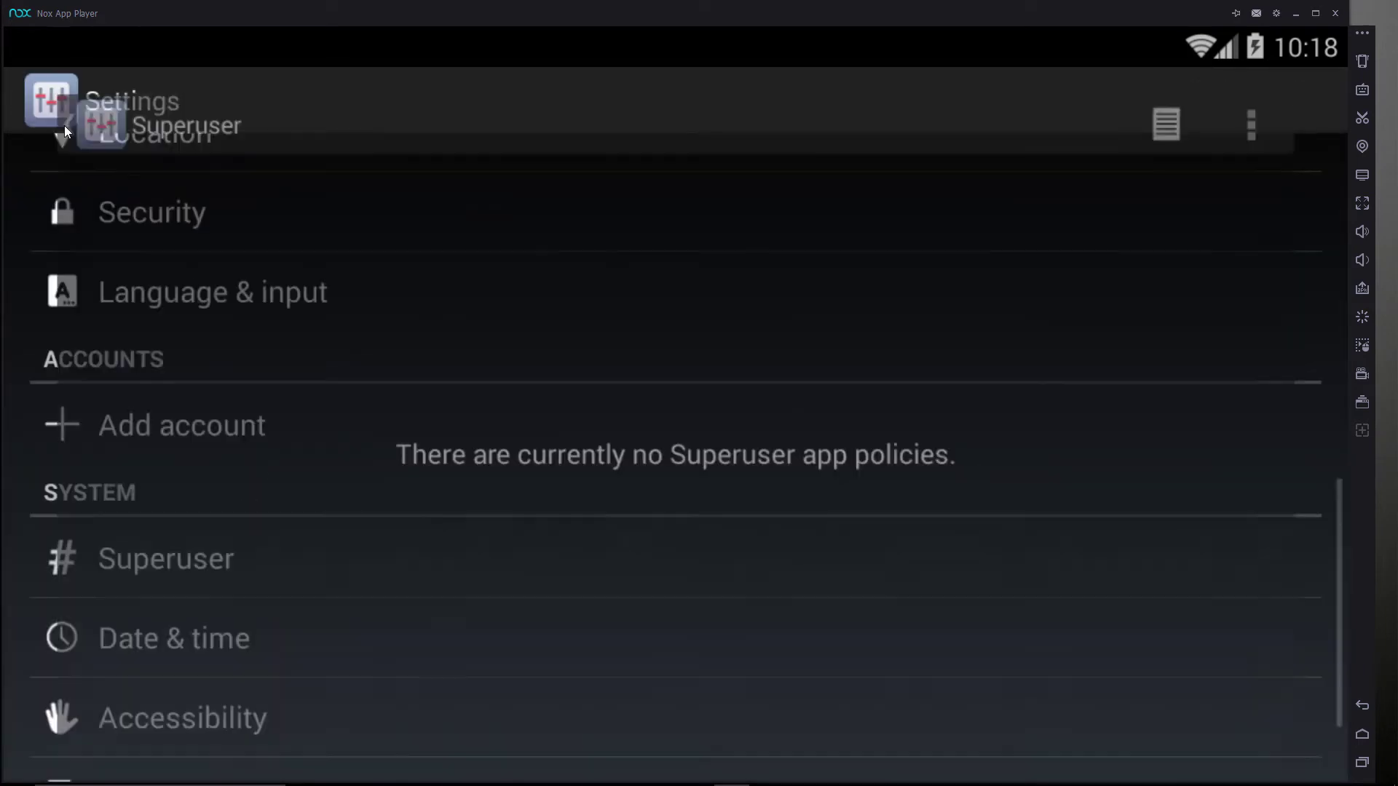
Examine the device's model and version details under About tablet, check for system updates and return to the settings list
scroll(422, 371, down, 2)
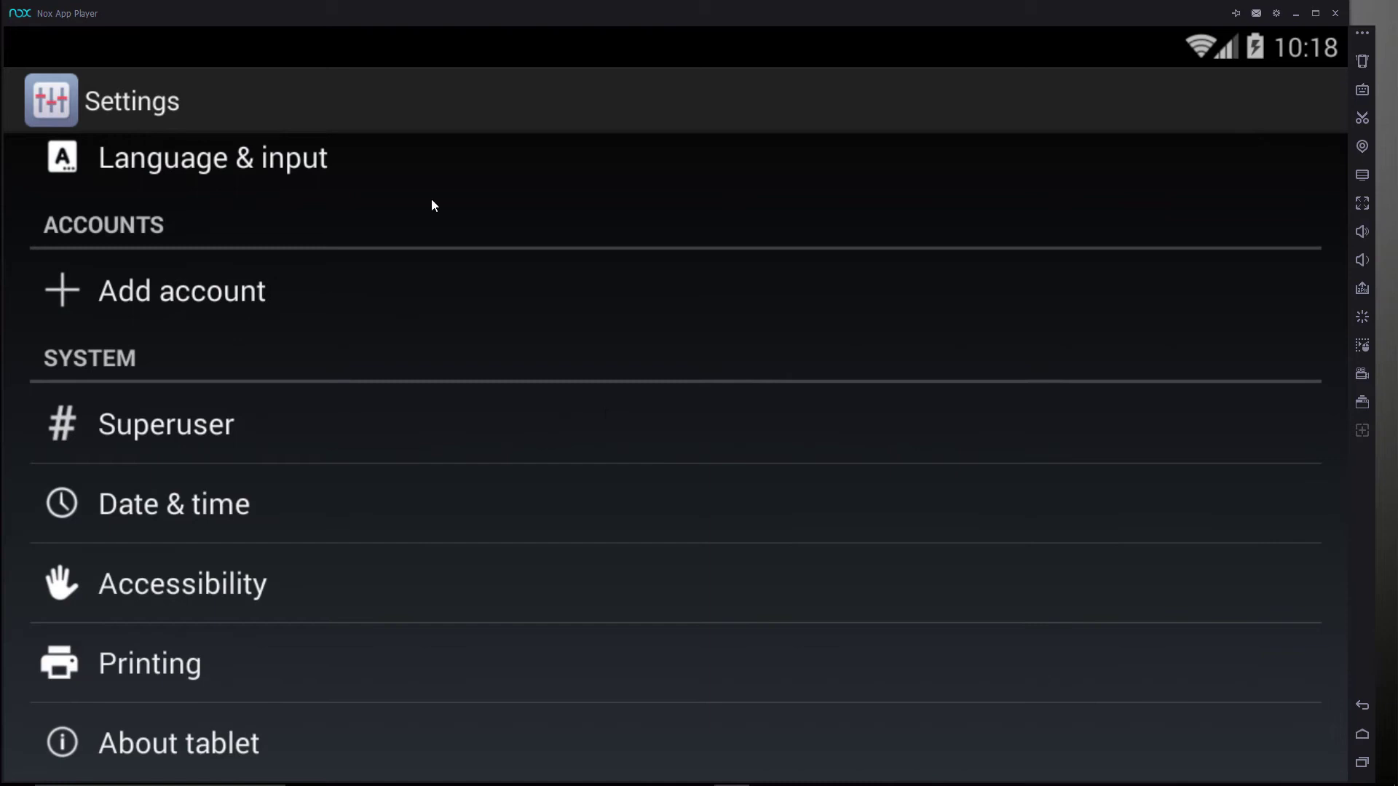
click(254, 742)
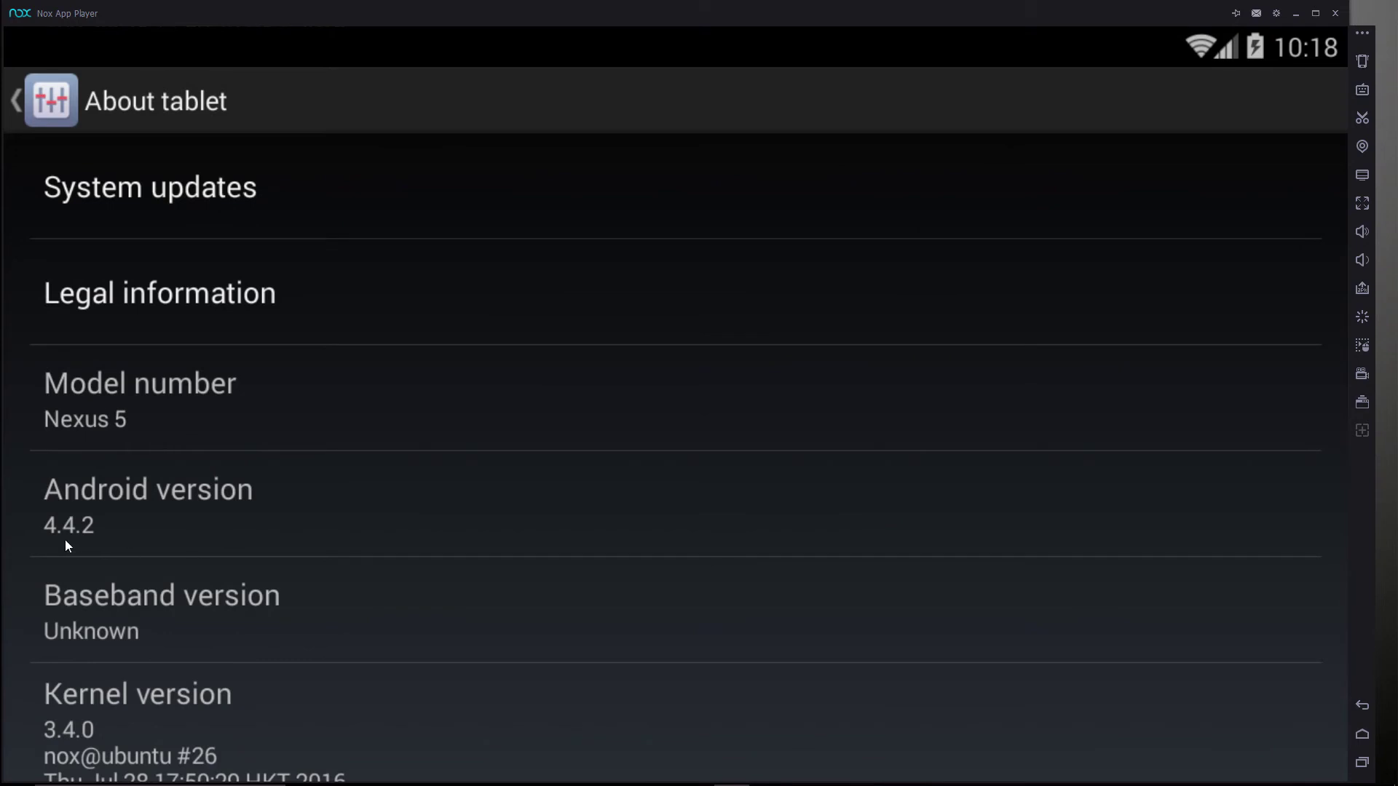
scroll(157, 534, down, 2)
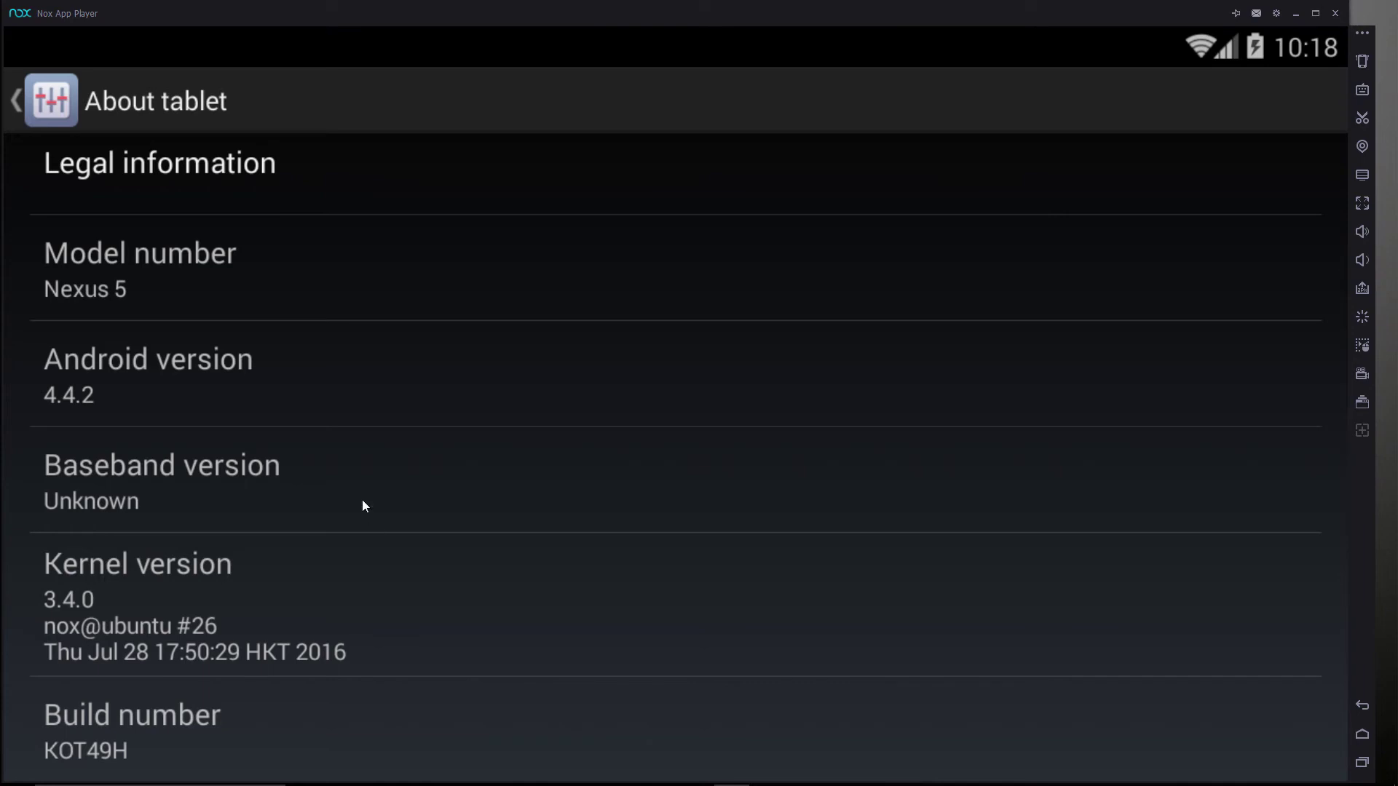
scroll(356, 540, up, 2)
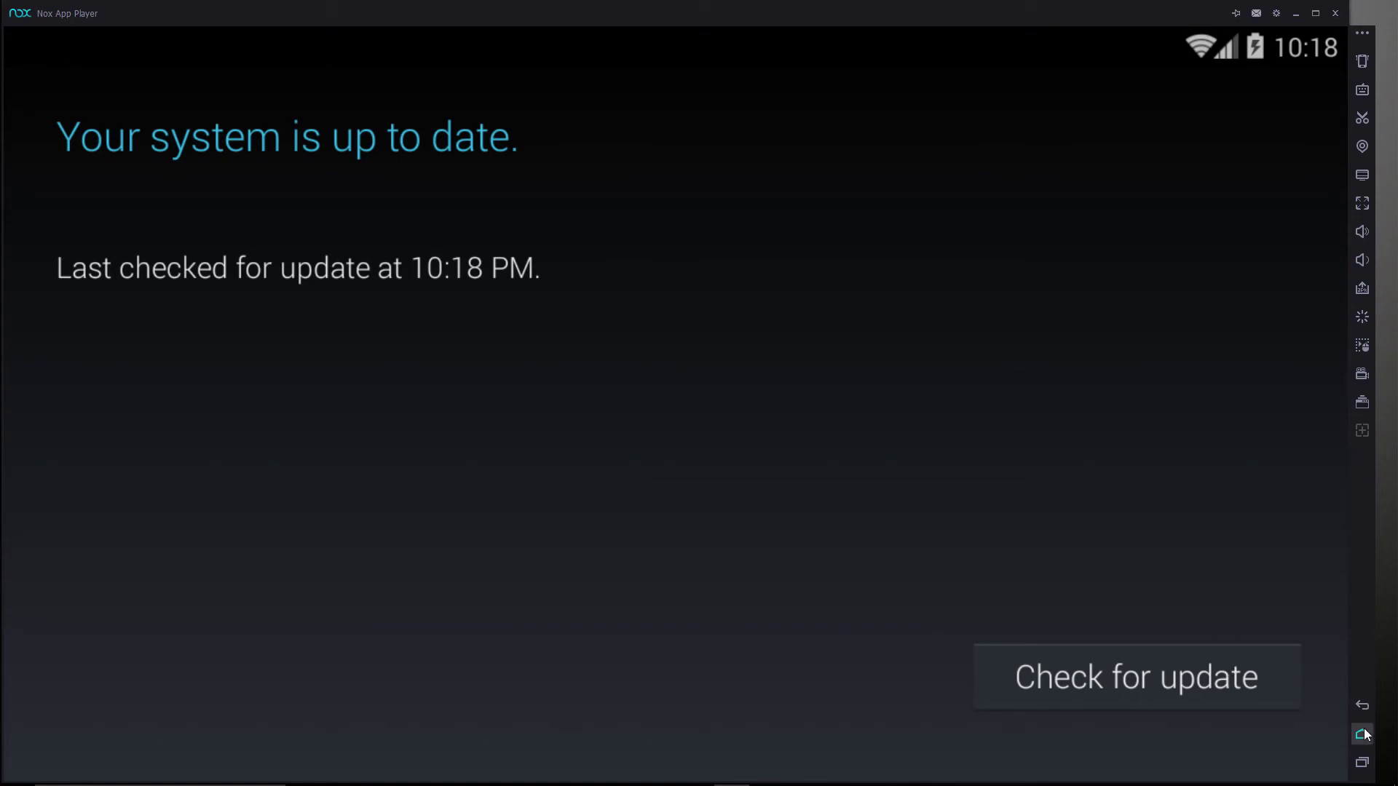
click(1361, 705)
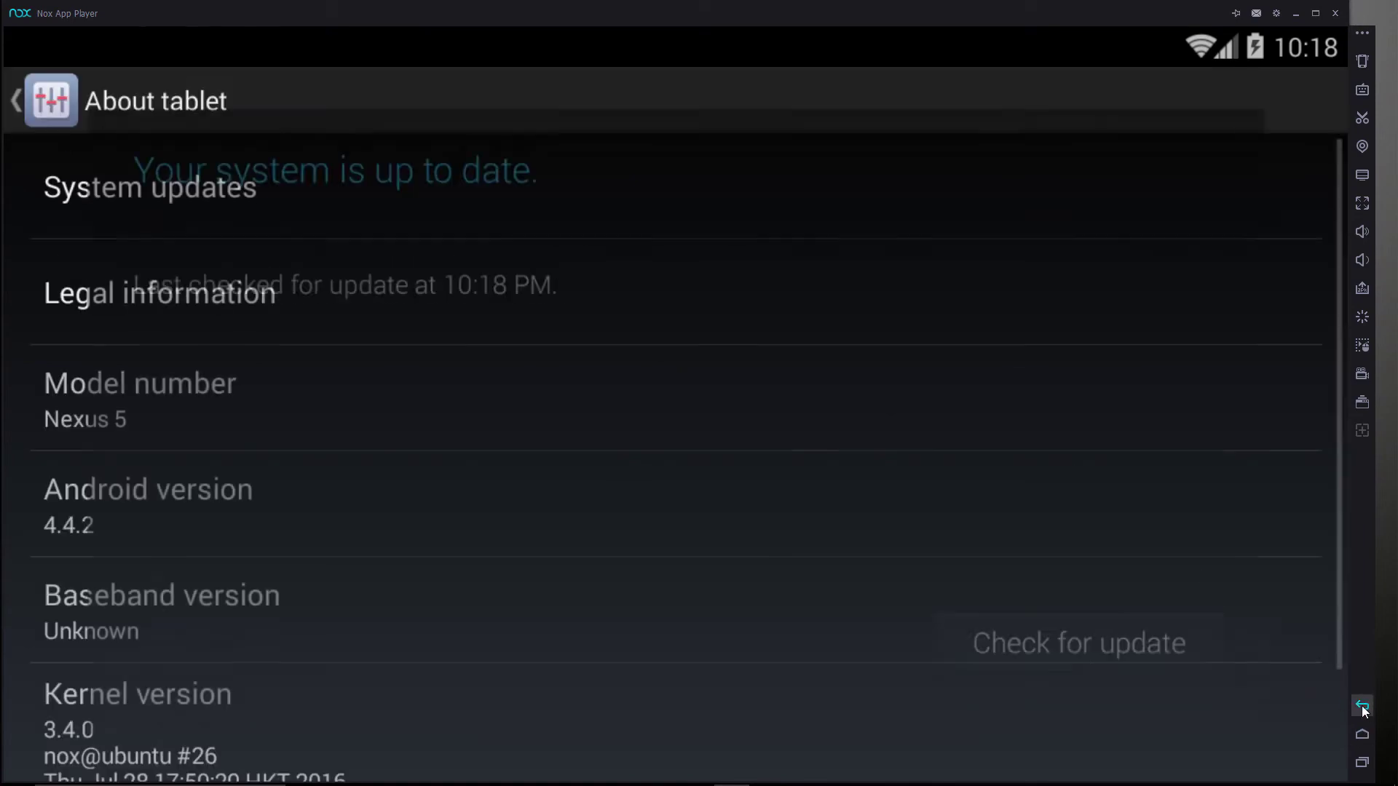
click(51, 110)
Look over the main settings categories once more and return to the home screen
scroll(692, 482, up, 10)
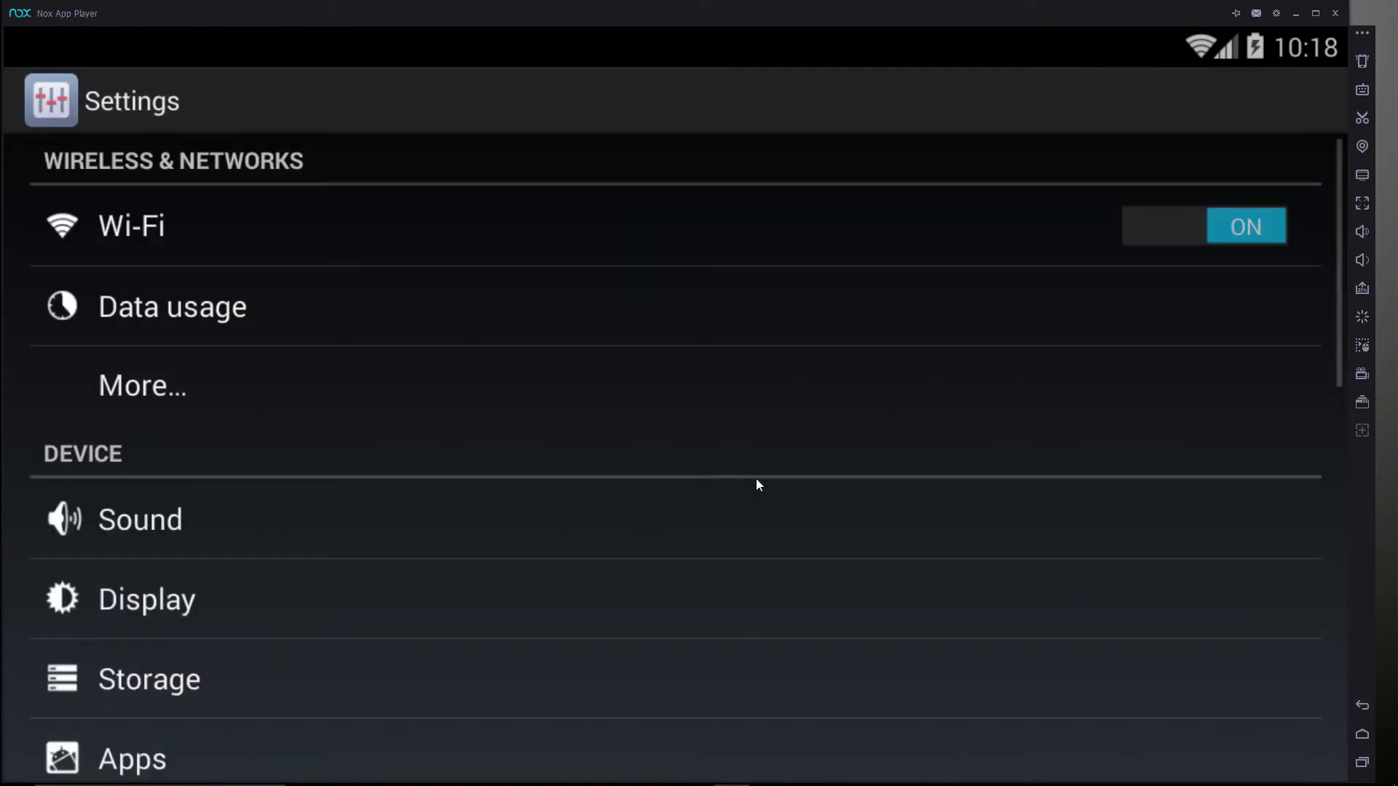
scroll(557, 570, down, 5)
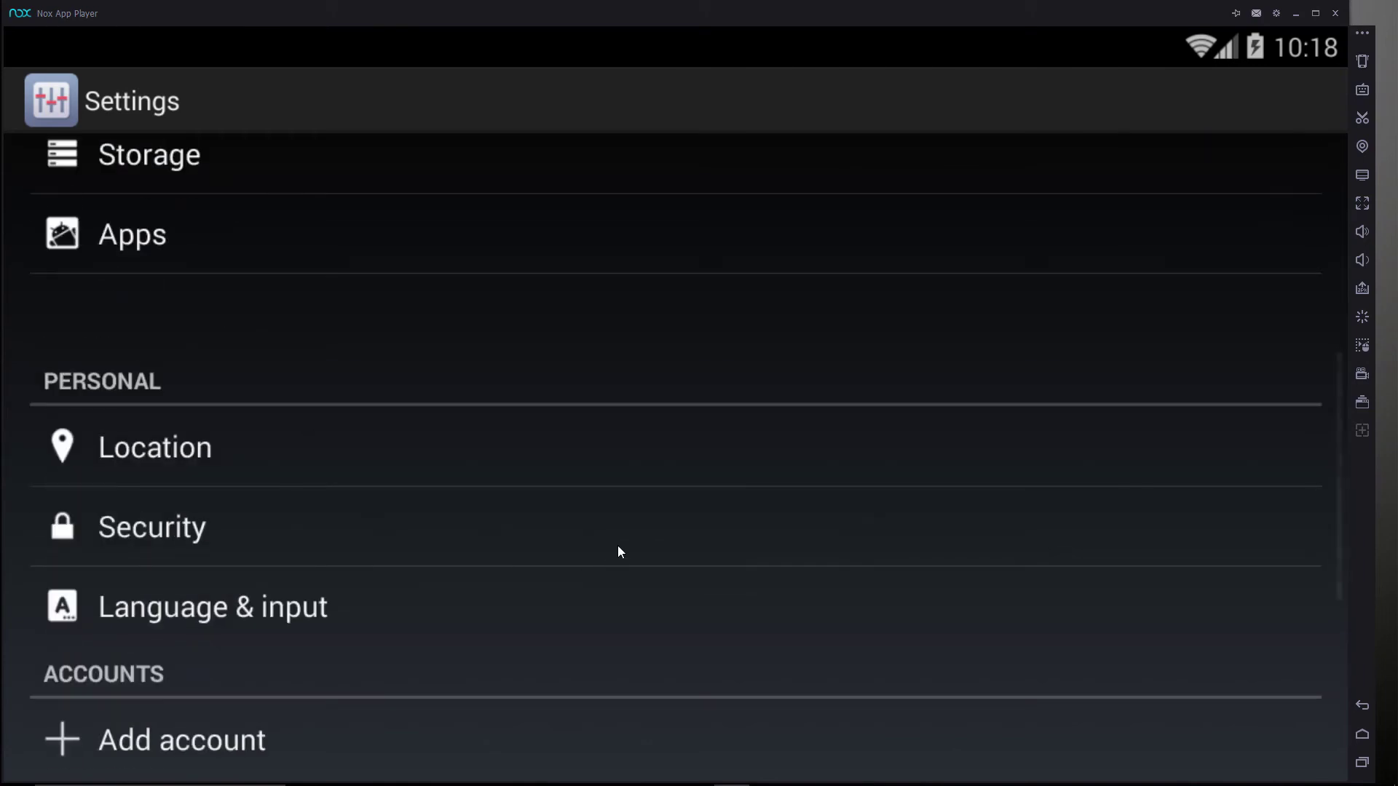
scroll(621, 537, up, 4)
scroll(395, 358, up, 2)
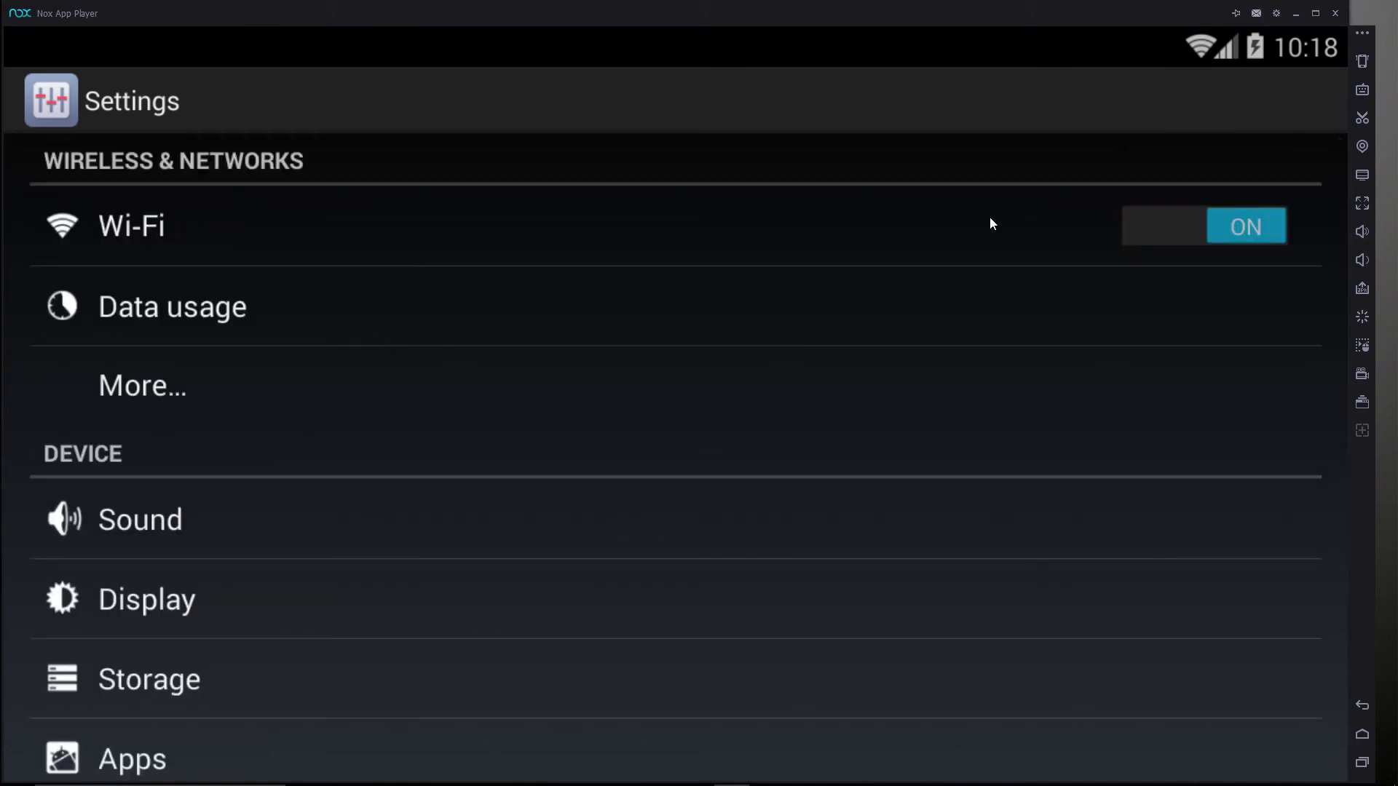
click(1361, 734)
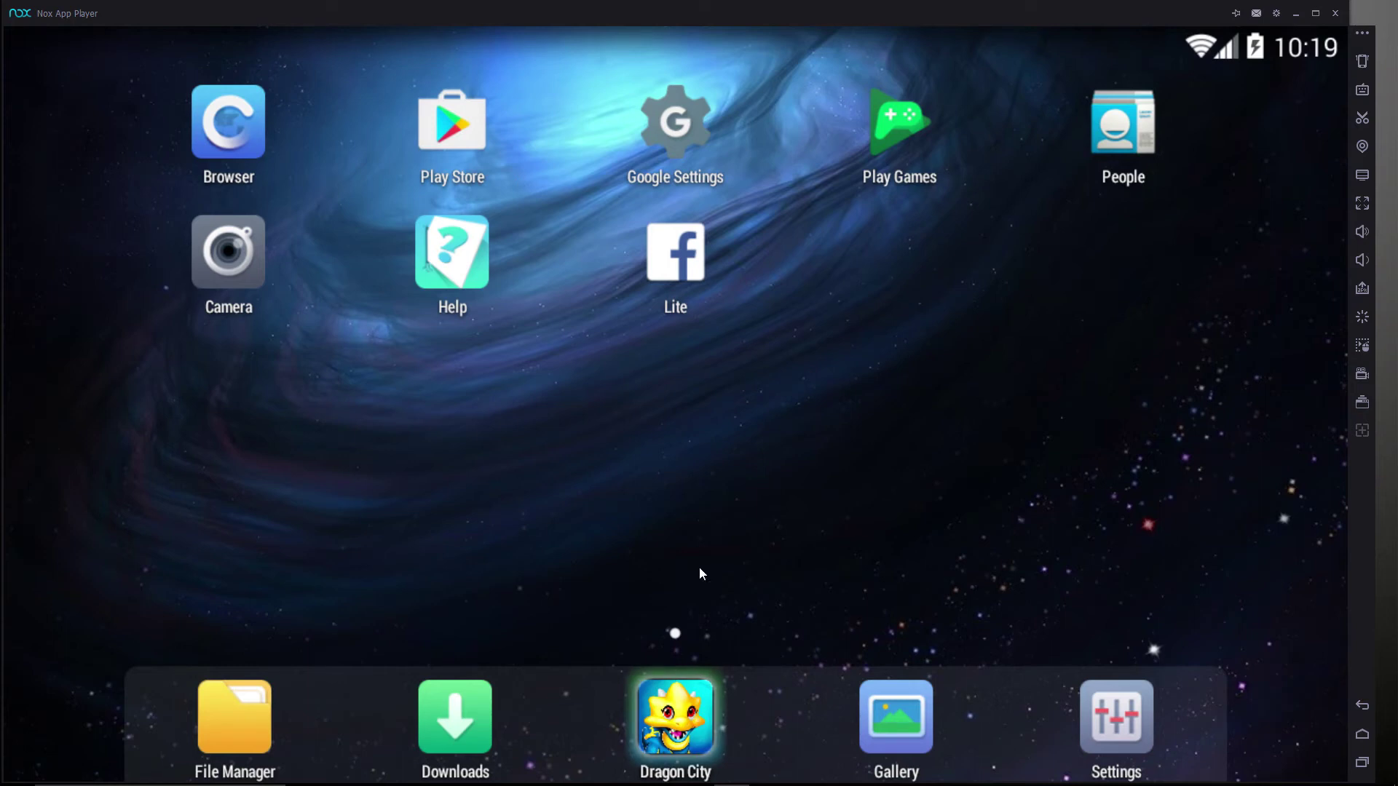
drag(1055, 372, 355, 207)
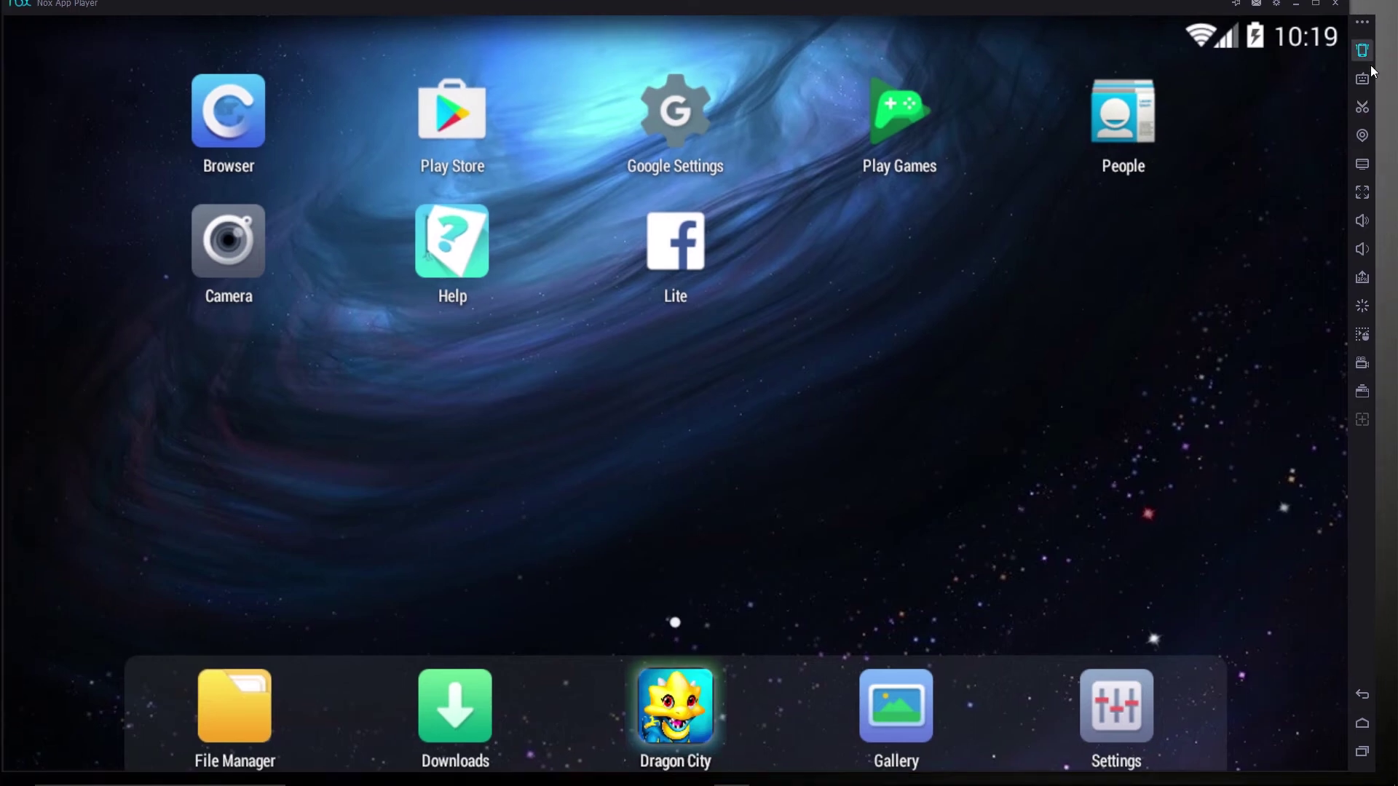
Open the keyboard control editor, place a W/A/S/D direction control on the home screen and remove it
click(1362, 90)
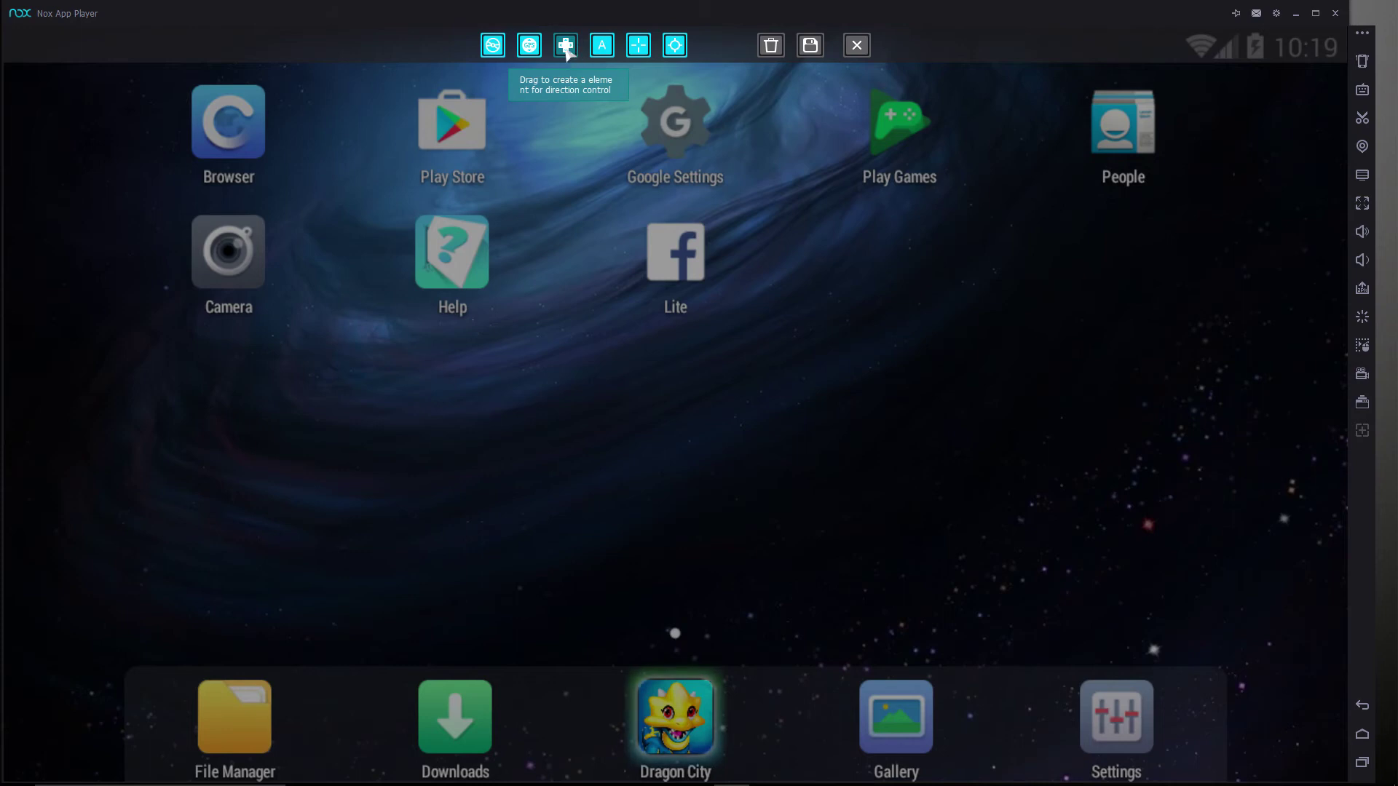
drag(568, 61, 811, 240)
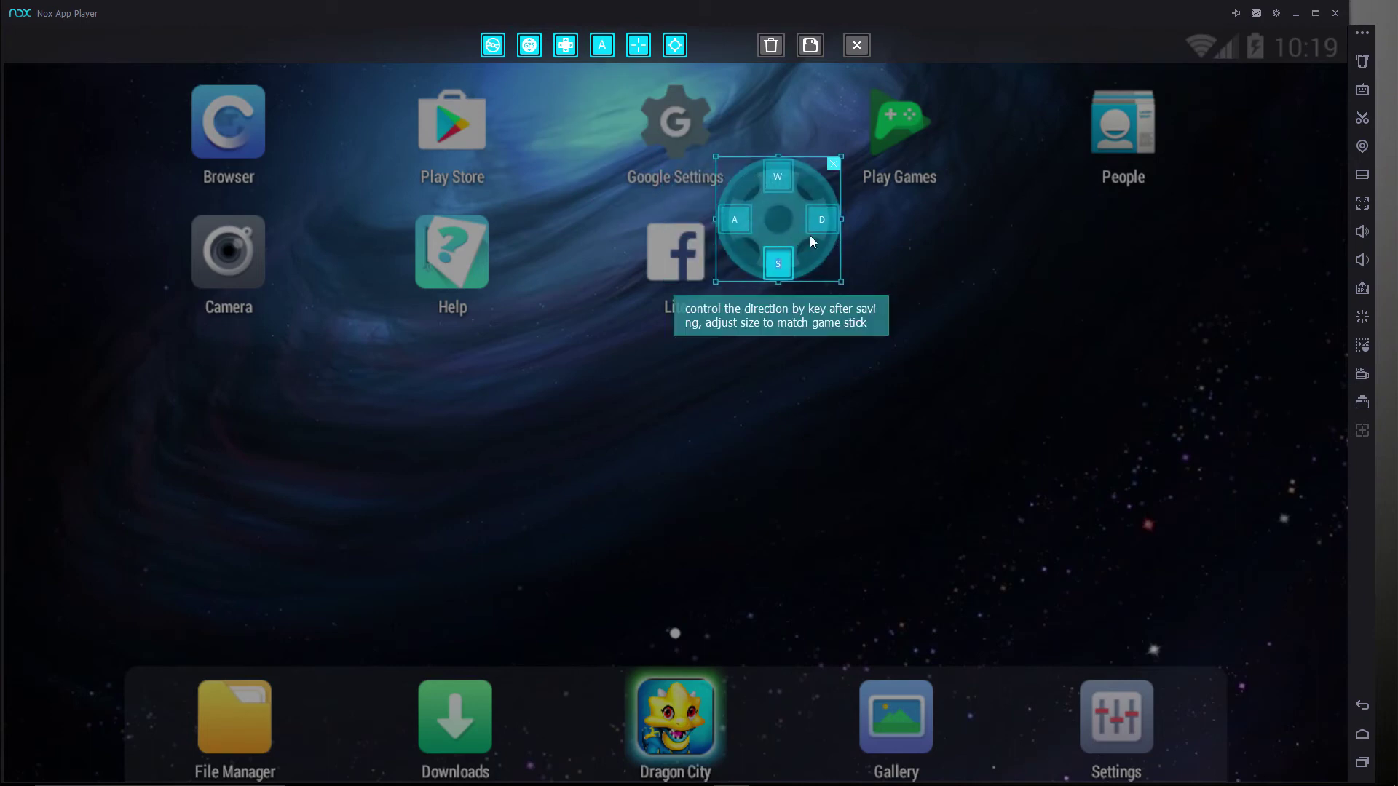
click(837, 166)
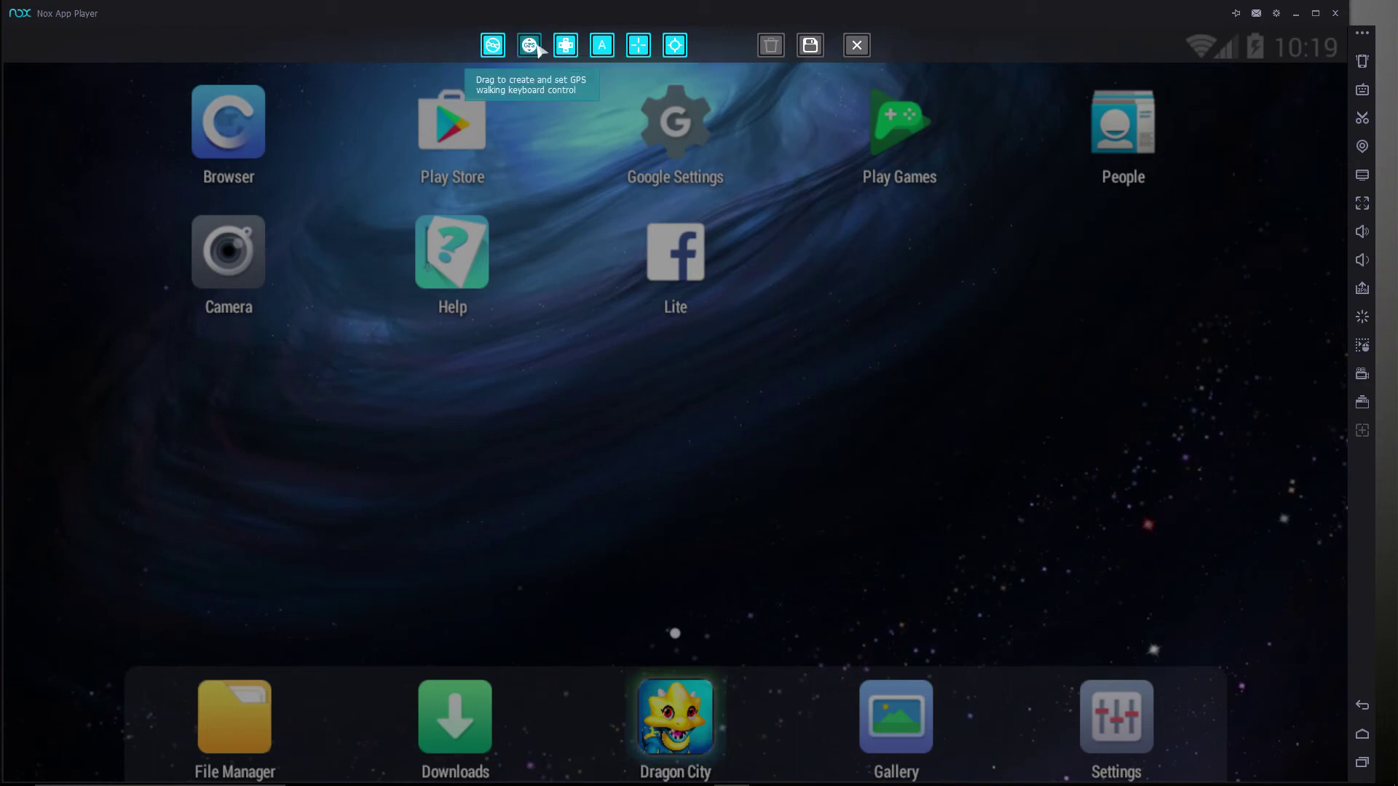
Place a GPS walking keyboard control, edit its south key, delete the control and close the keyboard control editor
drag(530, 46, 531, 183)
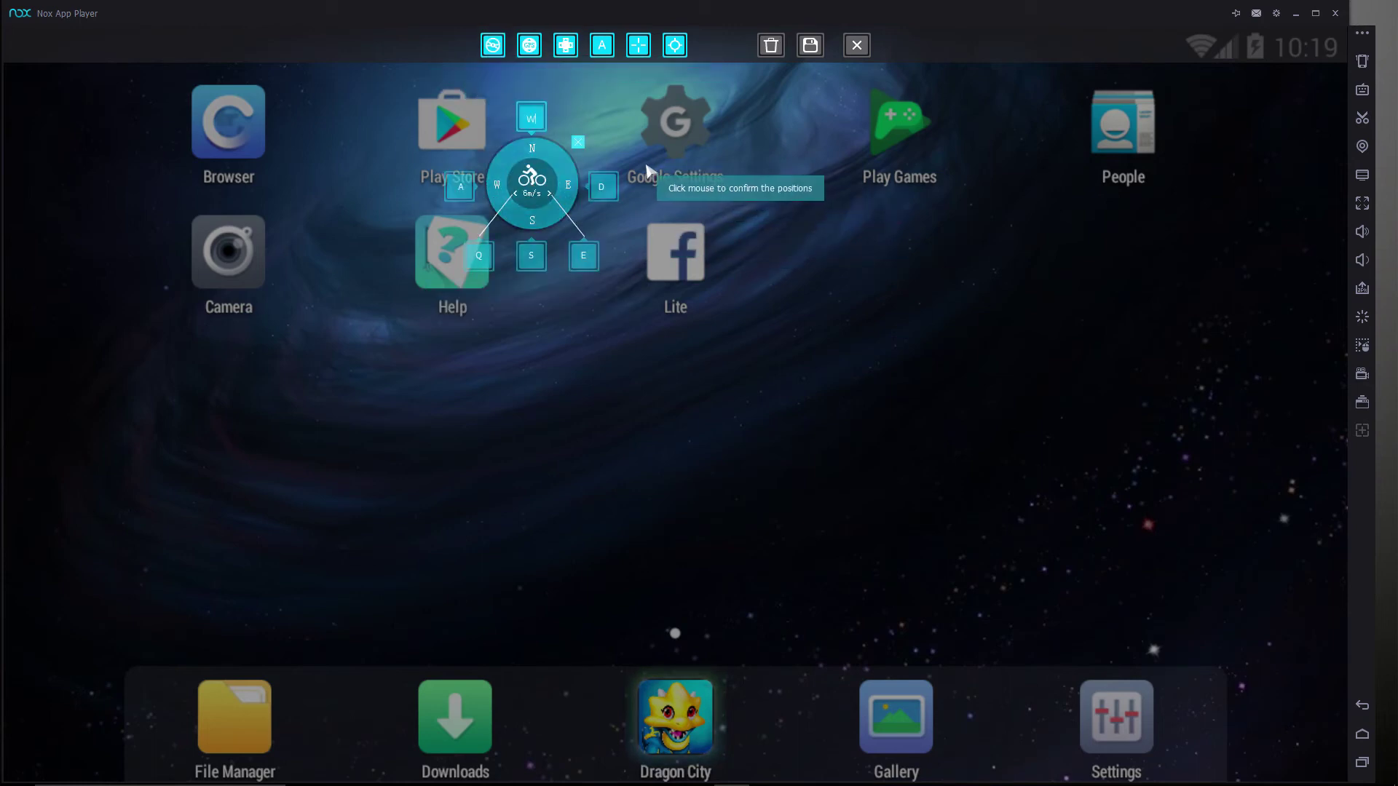
key(w)
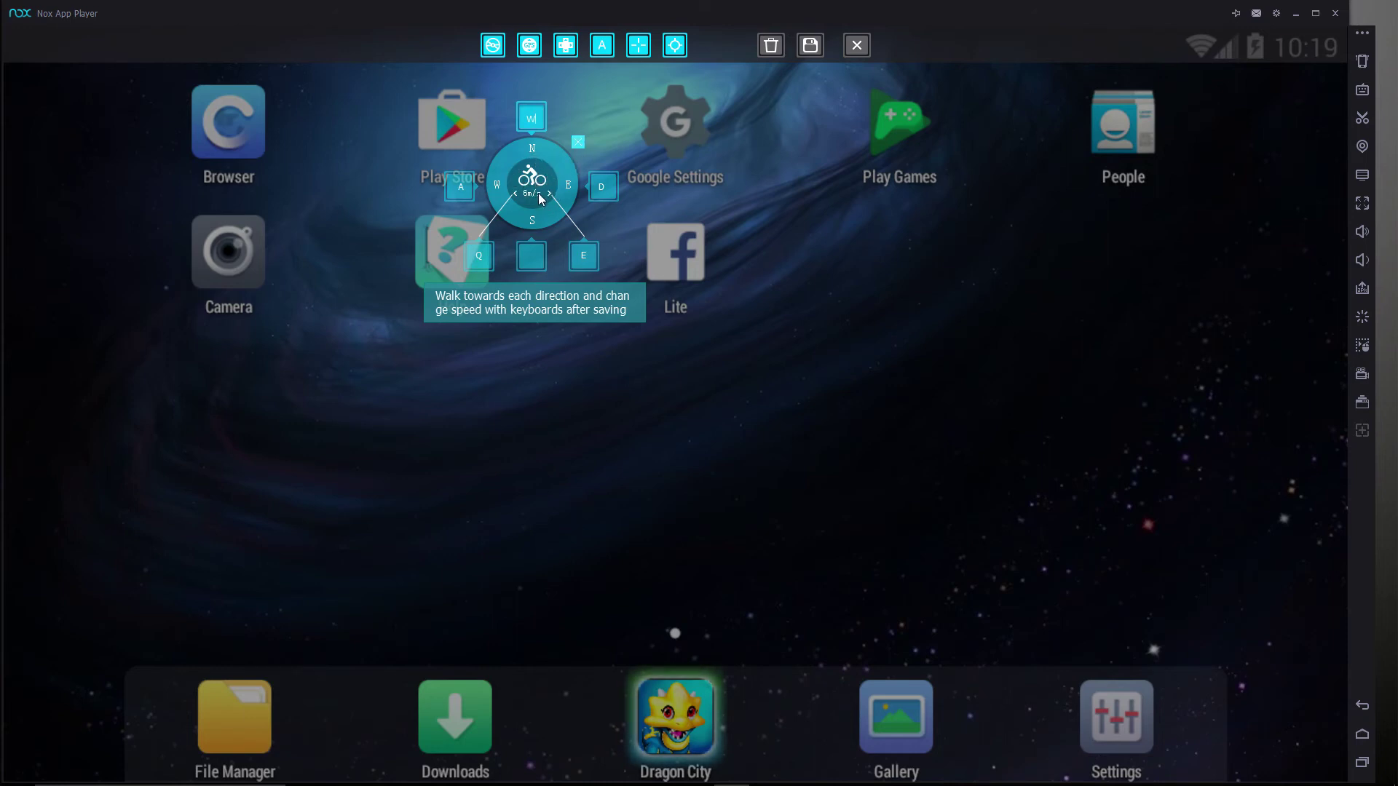
click(532, 258)
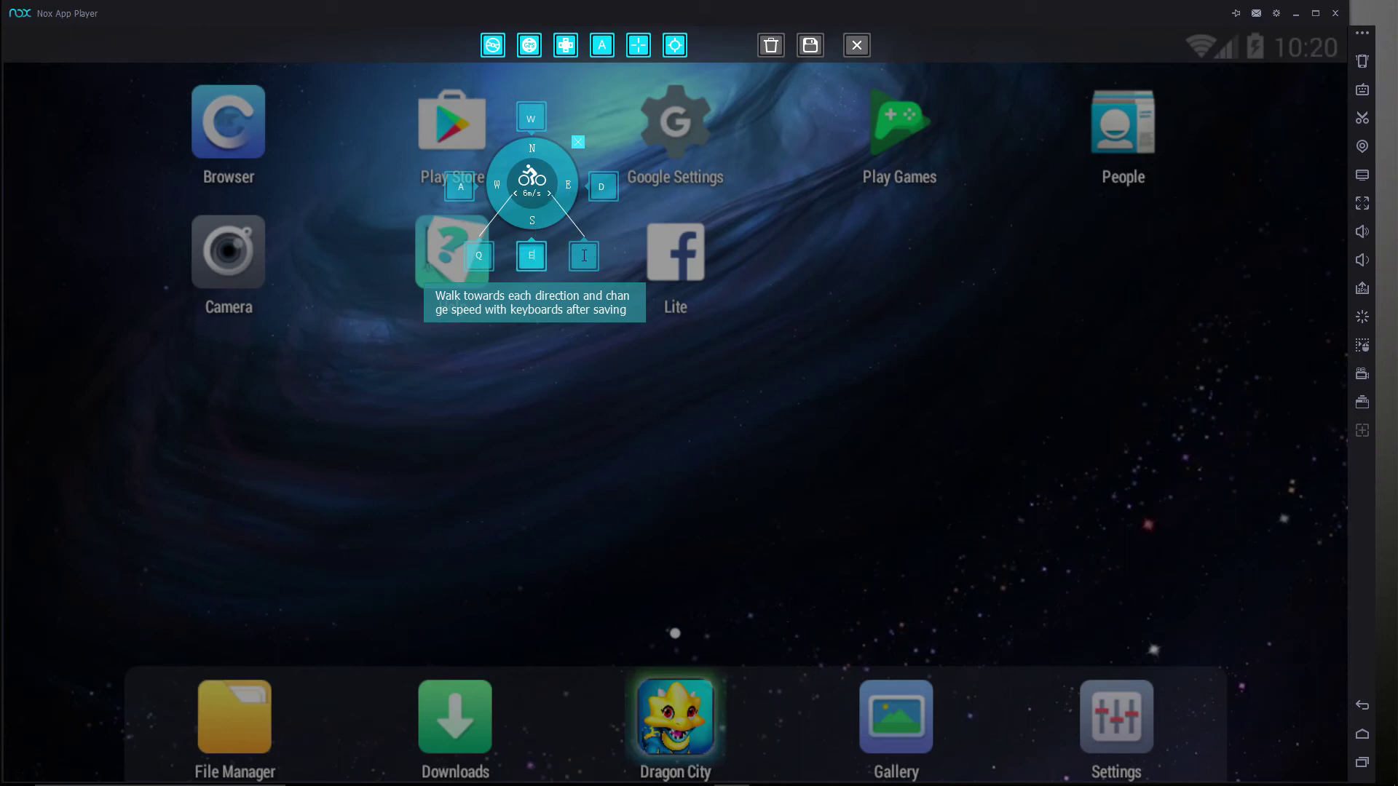
click(577, 142)
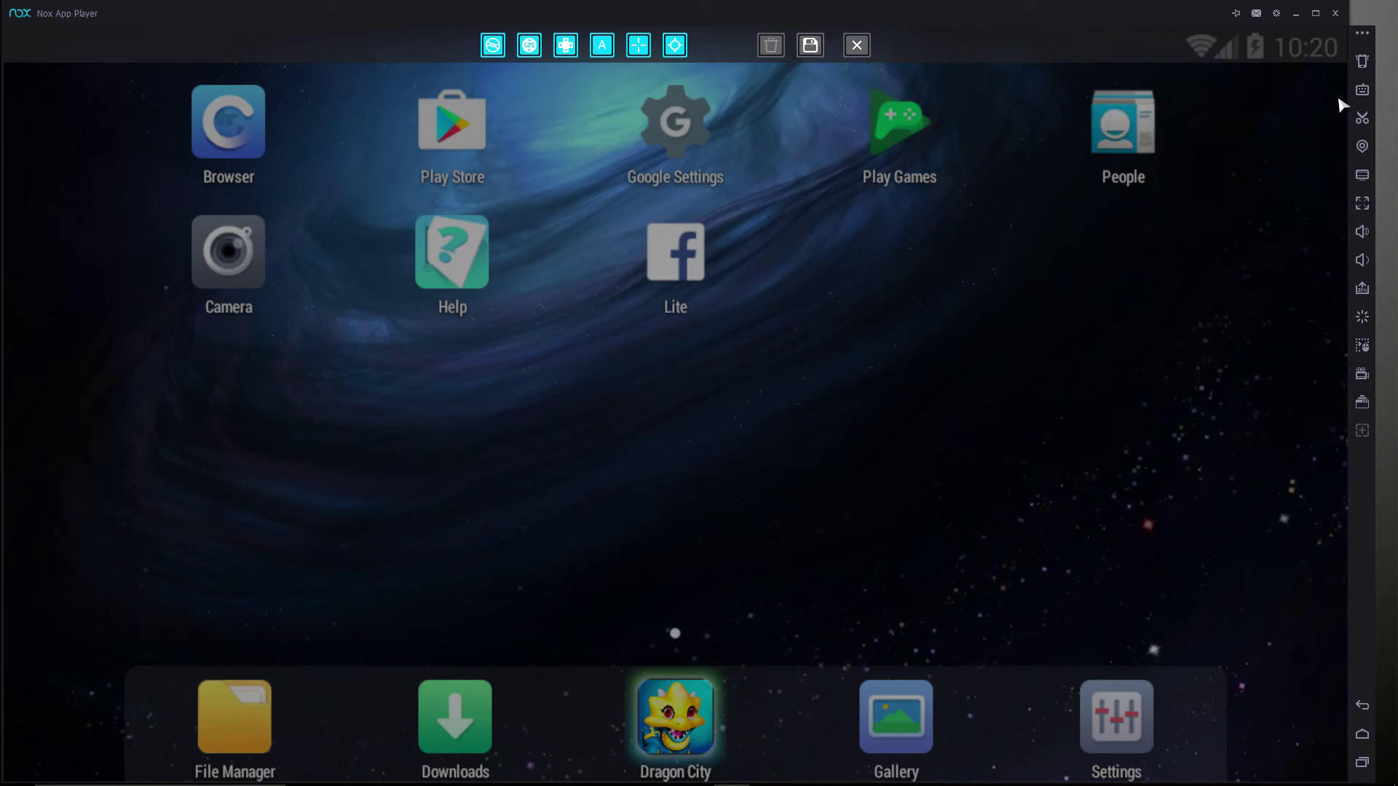
click(1209, 69)
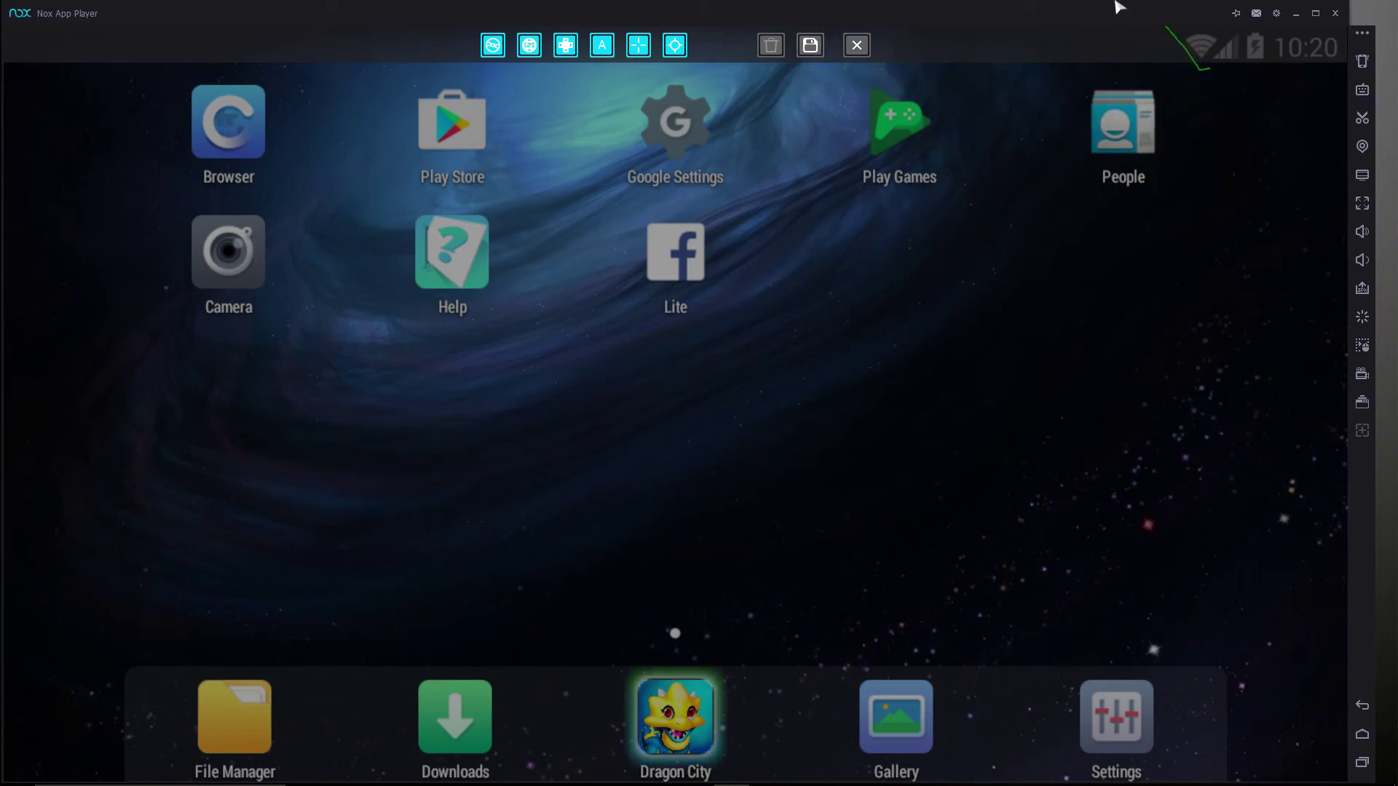
click(859, 46)
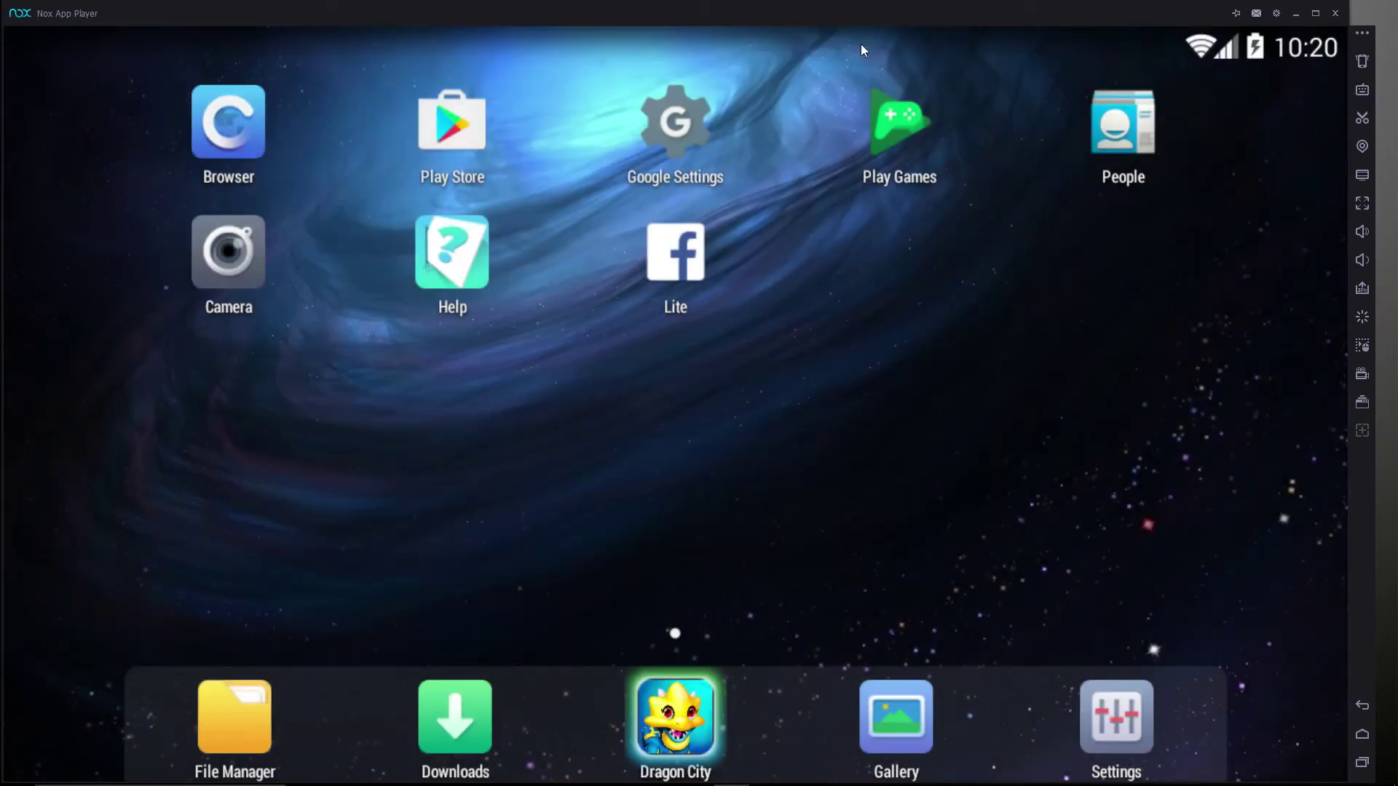
Open the virtual location map, mark a spot just southwest of Philadelphia on the US east coast, and close the map without confirming the location
click(1366, 150)
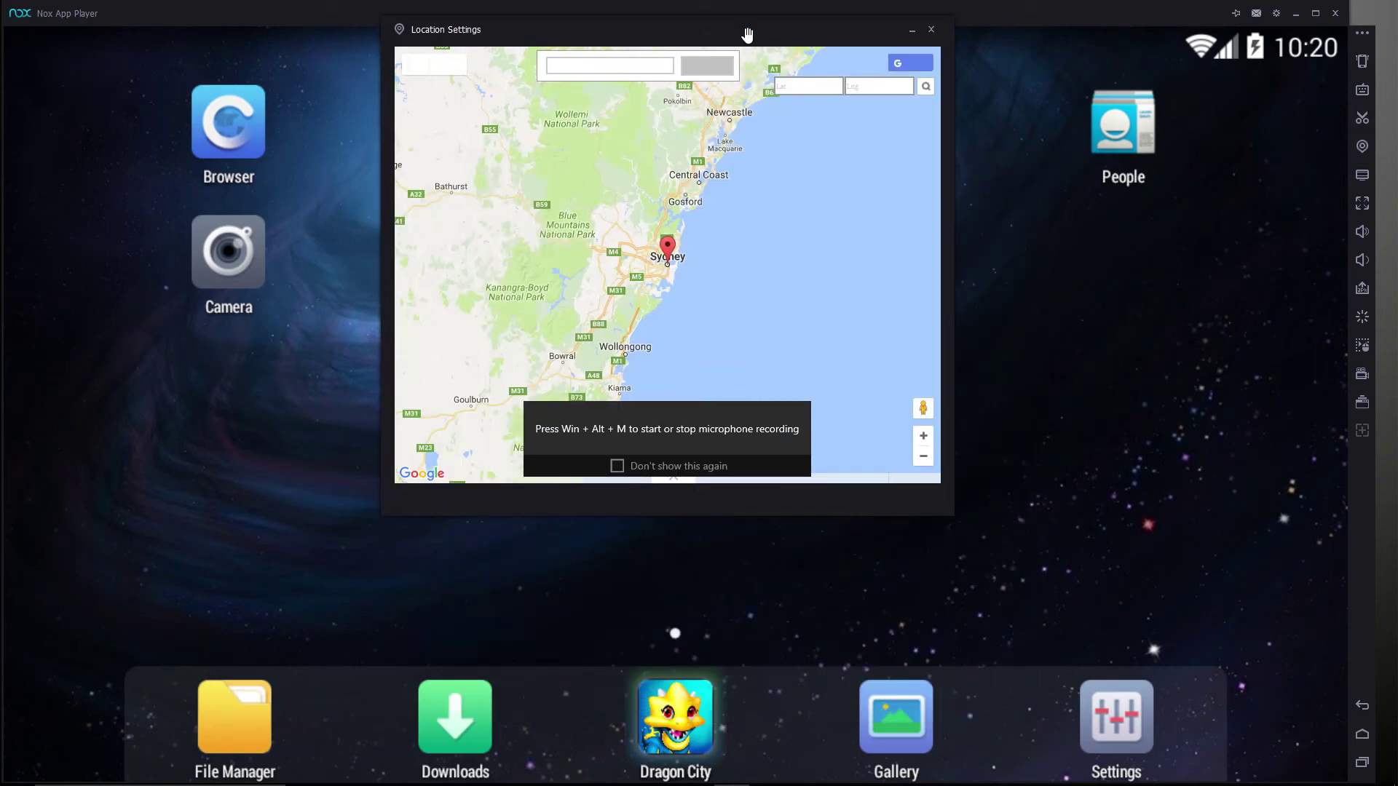
drag(804, 132, 915, 194)
scroll(806, 299, down, 3)
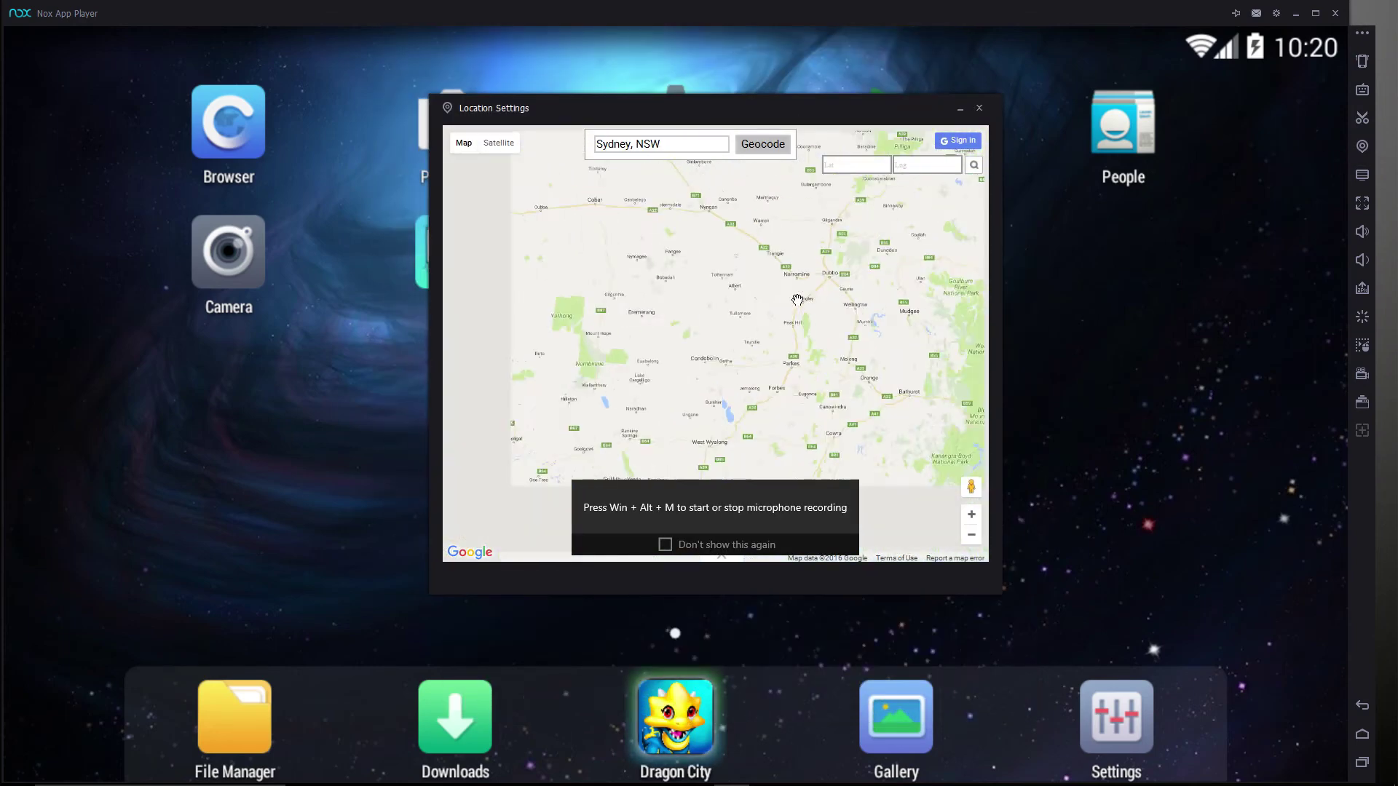
scroll(807, 299, down, 5)
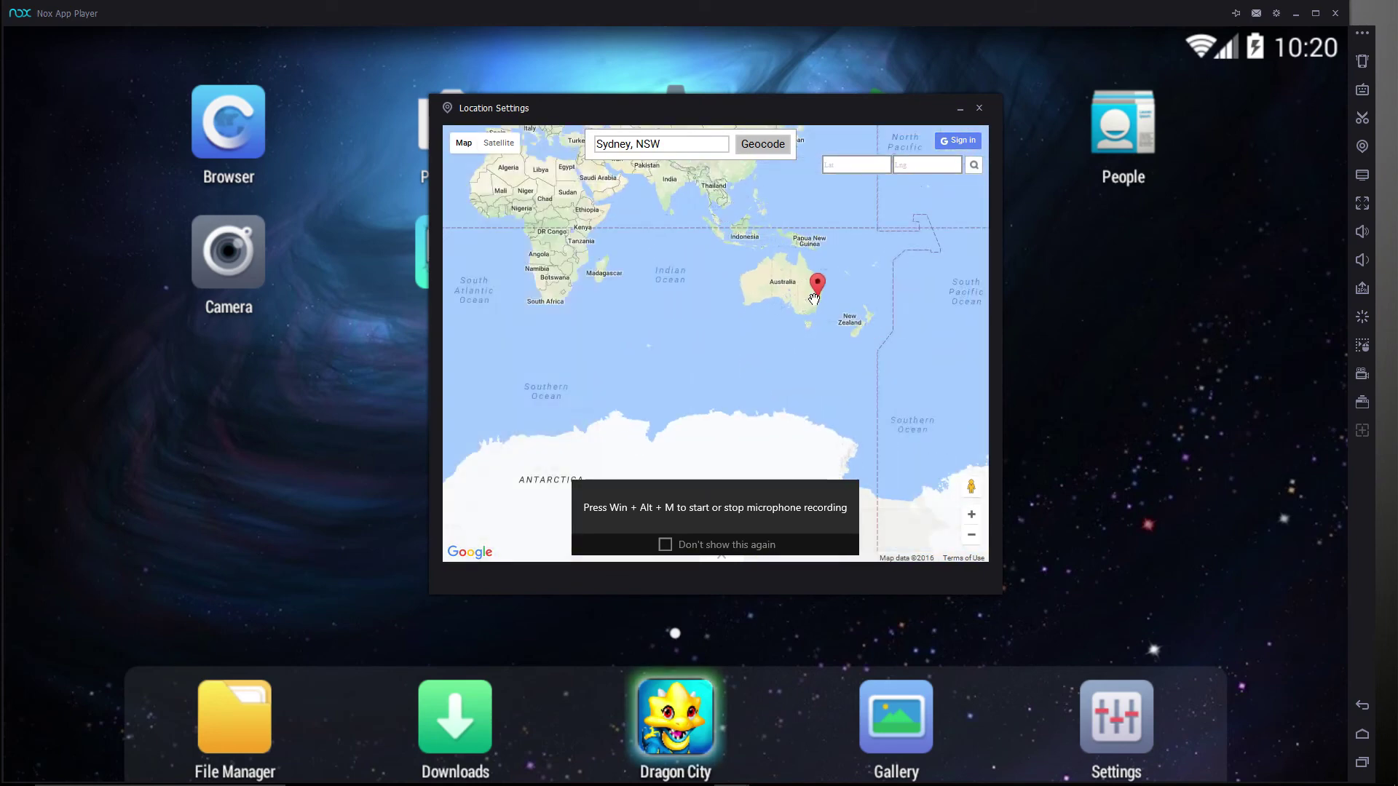
drag(753, 286, 624, 303)
scroll(571, 309, up, 3)
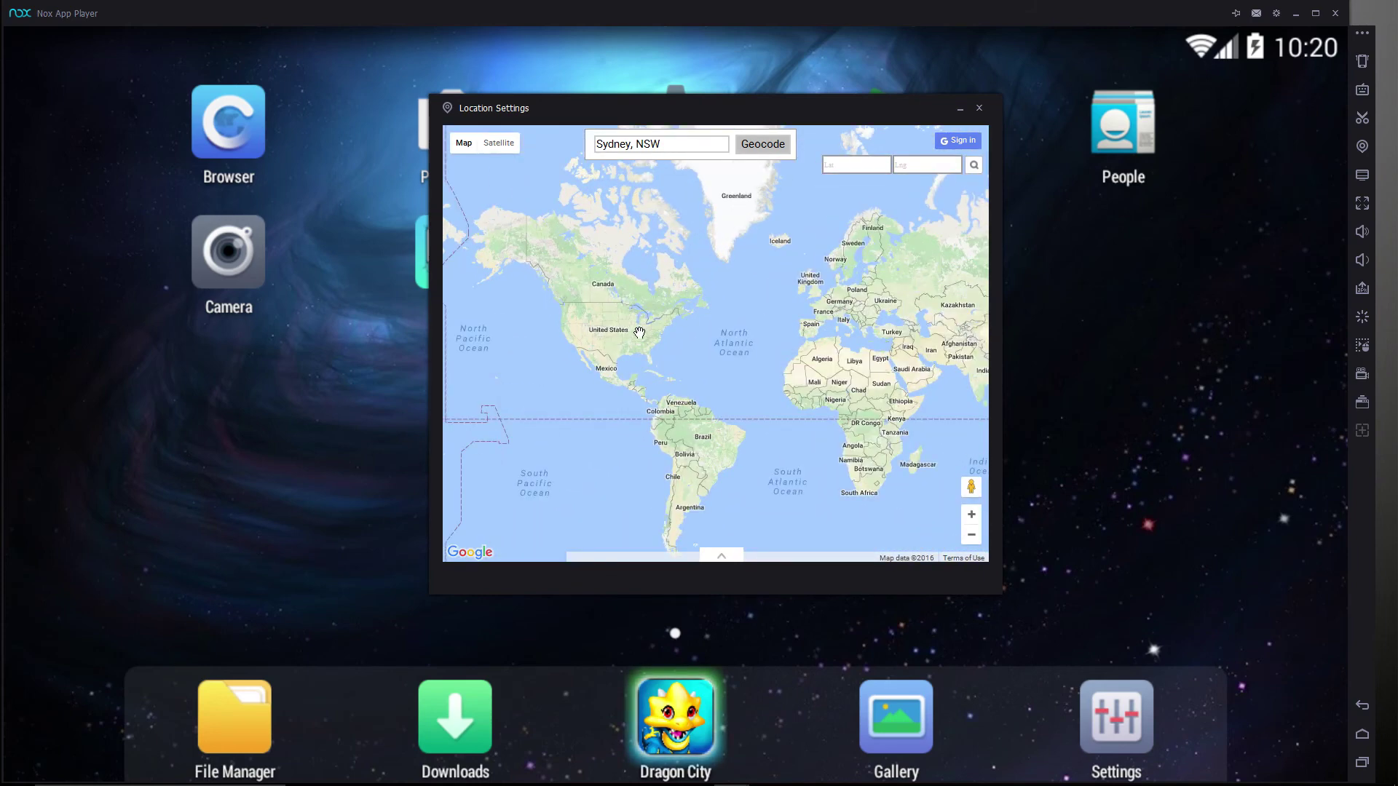
scroll(571, 309, up, 4)
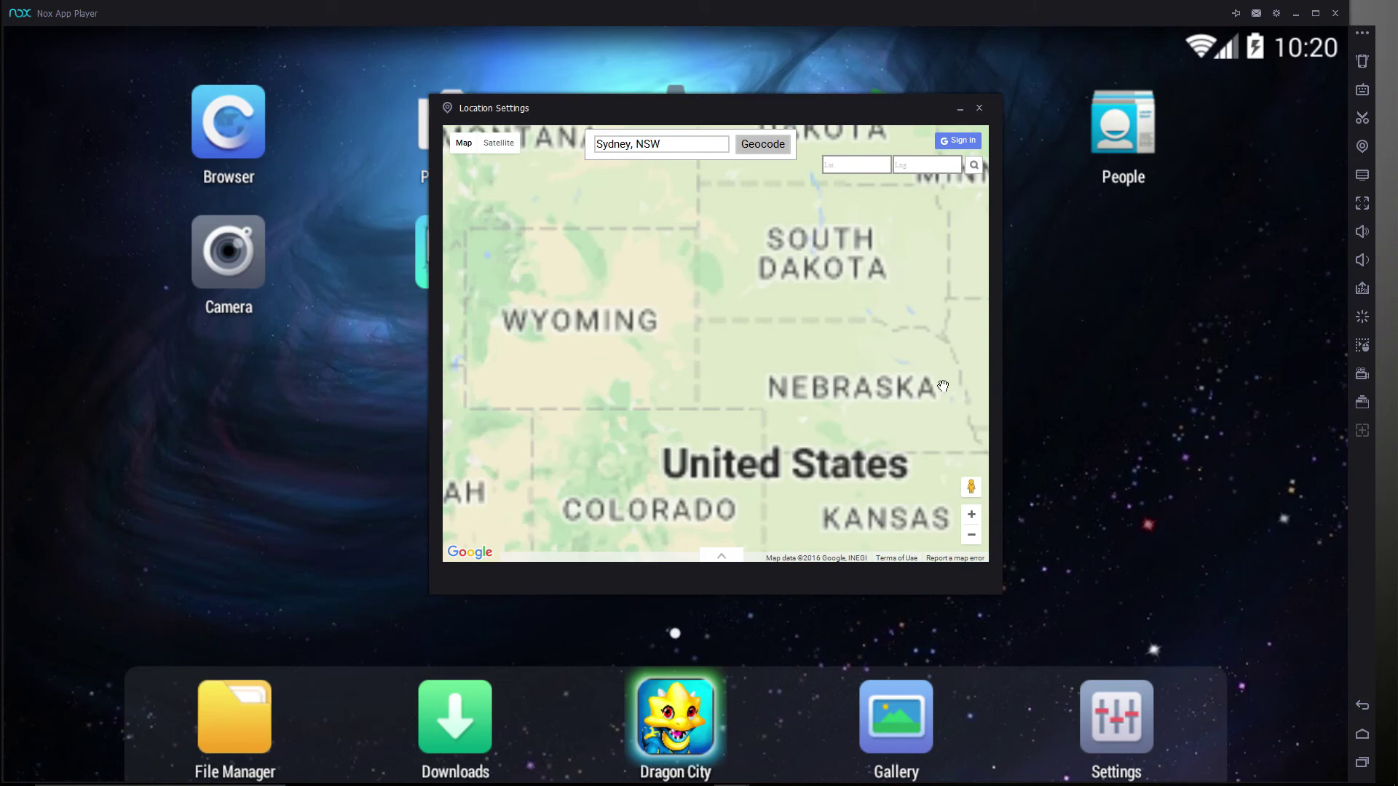
drag(975, 437, 473, 277)
drag(1085, 339, 768, 302)
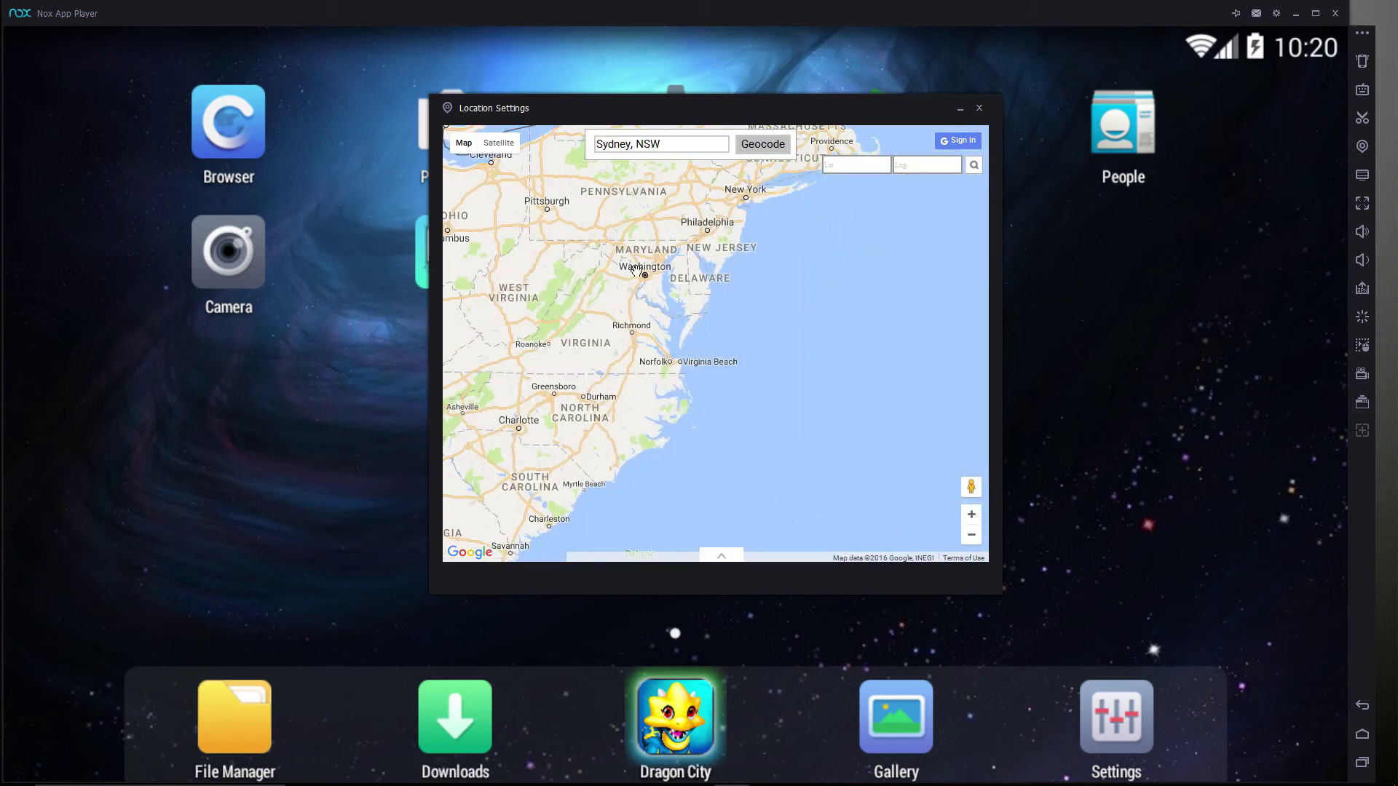
double_click(696, 240)
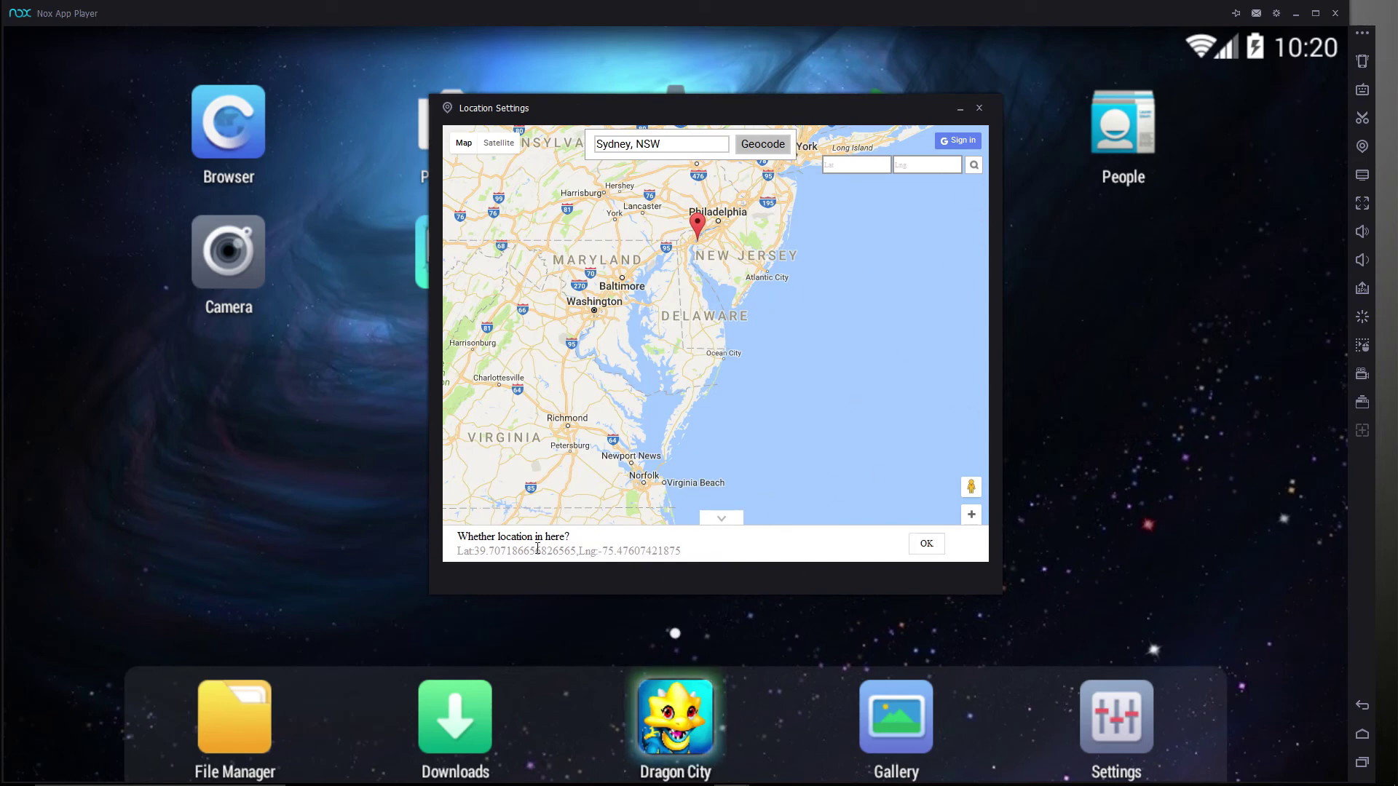
click(979, 108)
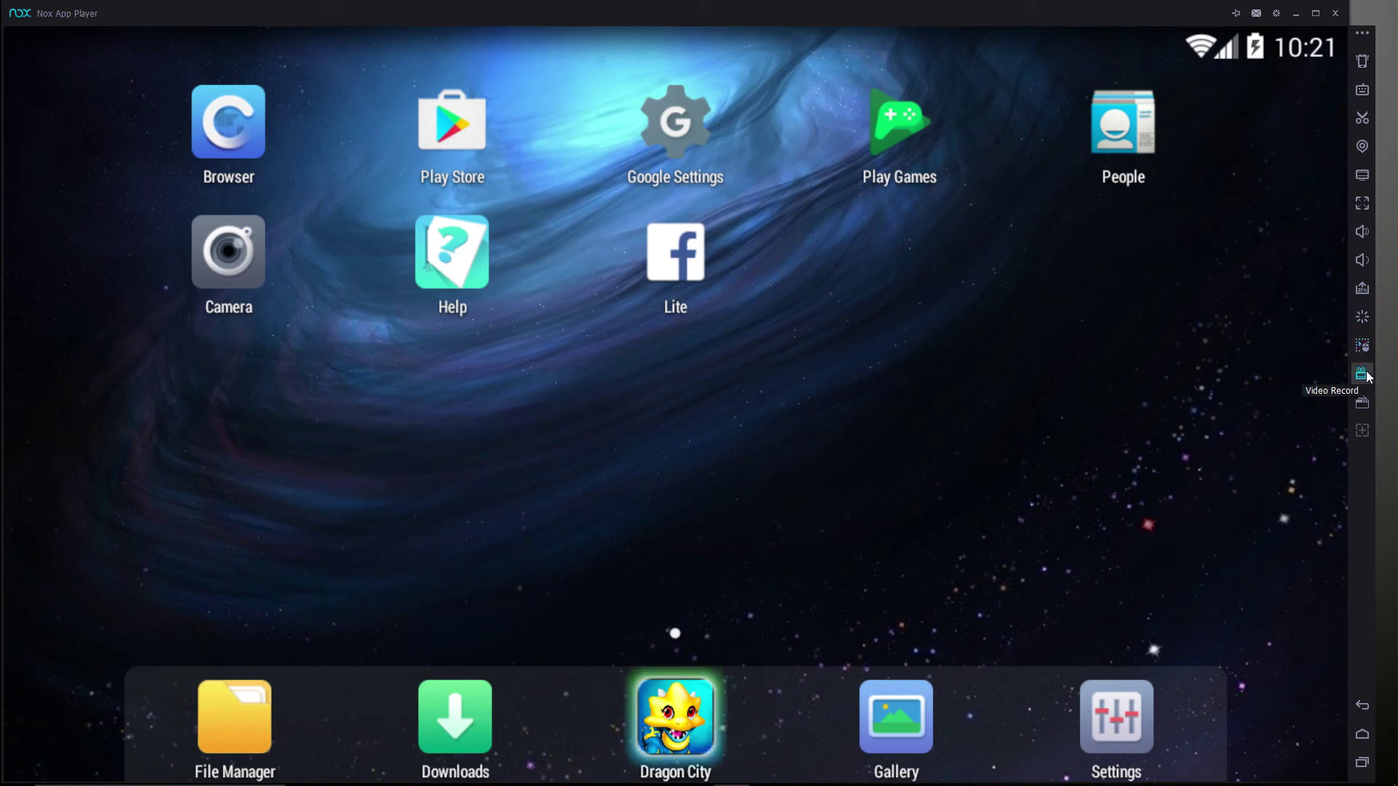
Examine the sidebar options in the Interface section of System Settings and close the settings without saving
click(1362, 430)
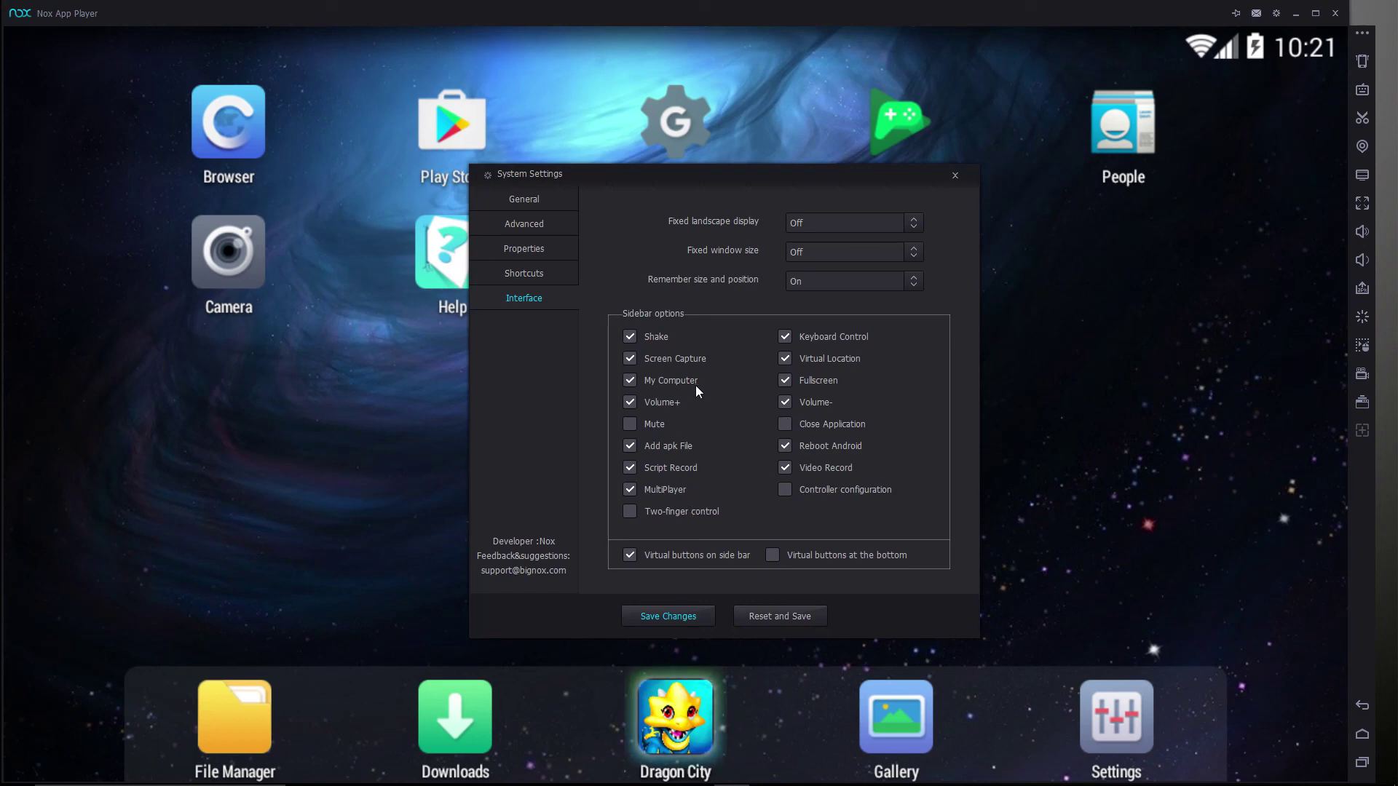
click(954, 176)
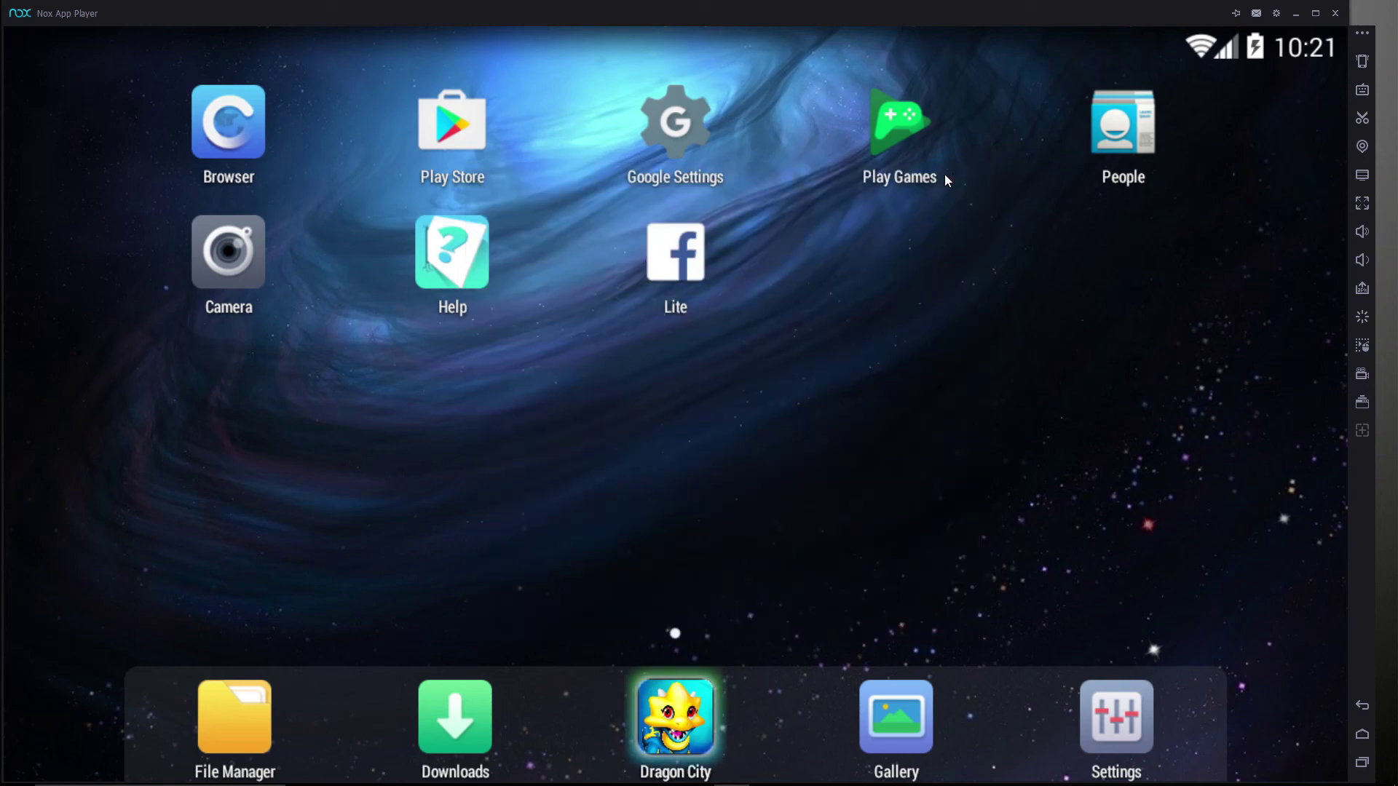